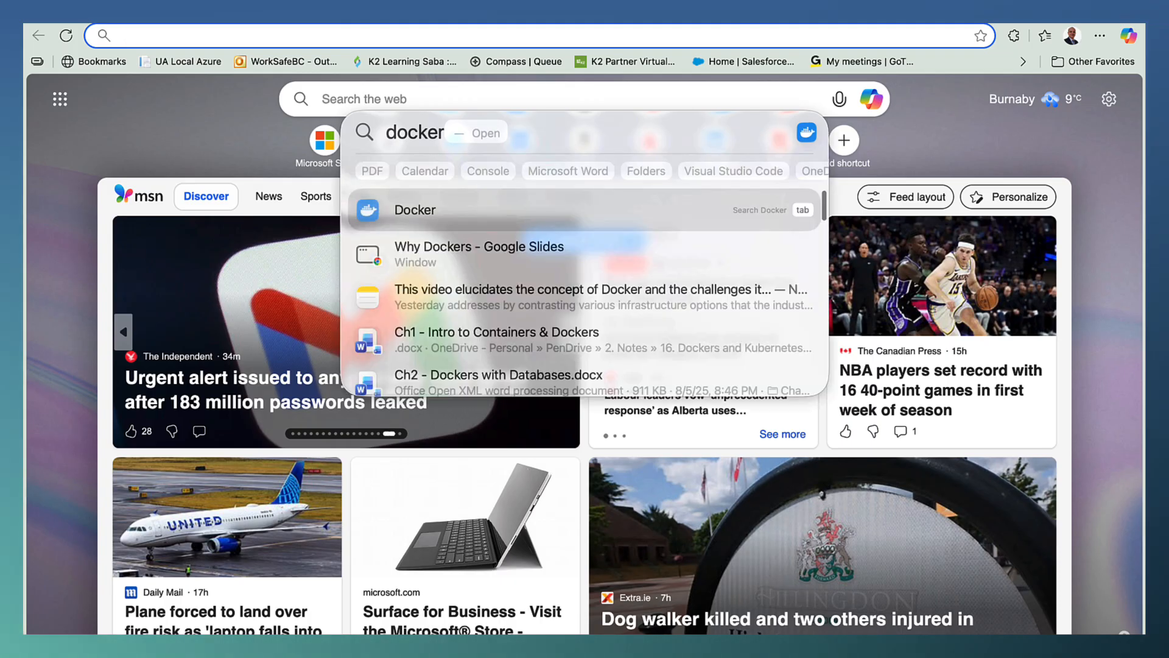
# Open Docker Desktop, enlarge its window, and check the Images and Containers lists.
pyautogui.press('Return')
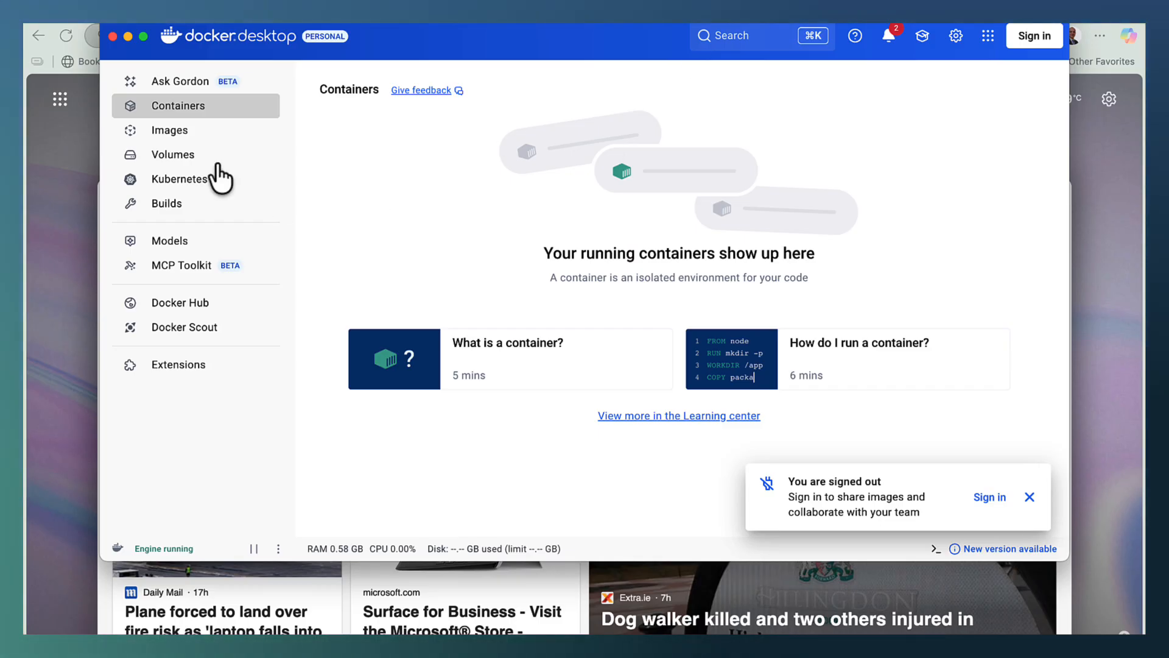
pyautogui.doubleClick(575, 27)
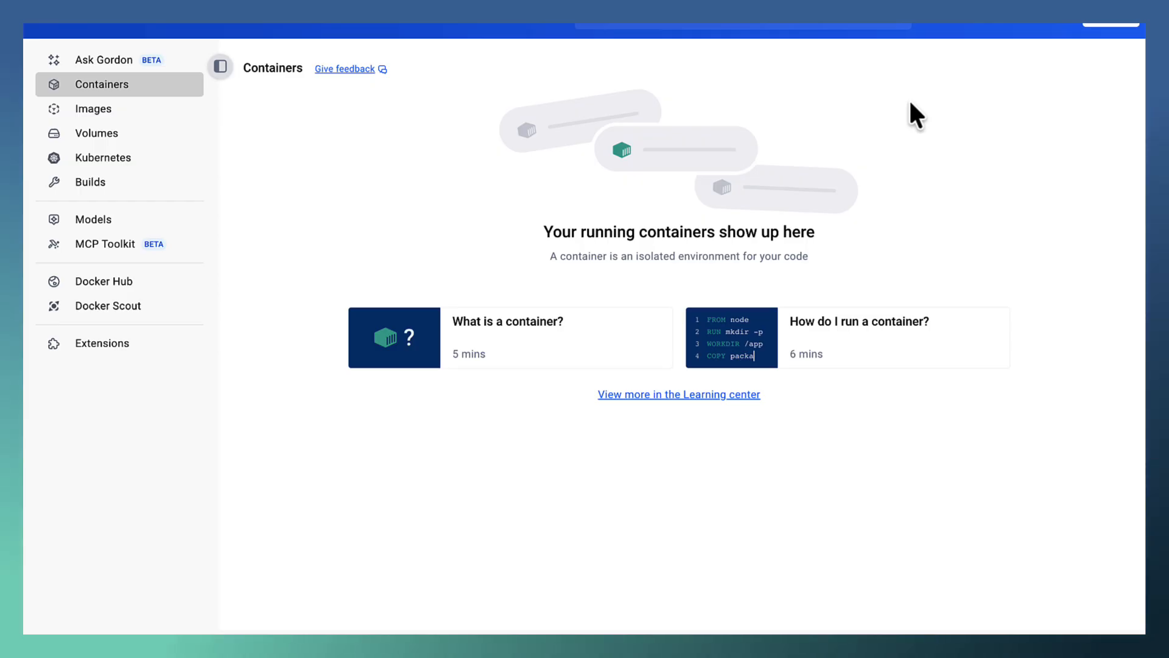
pyautogui.click(127, 112)
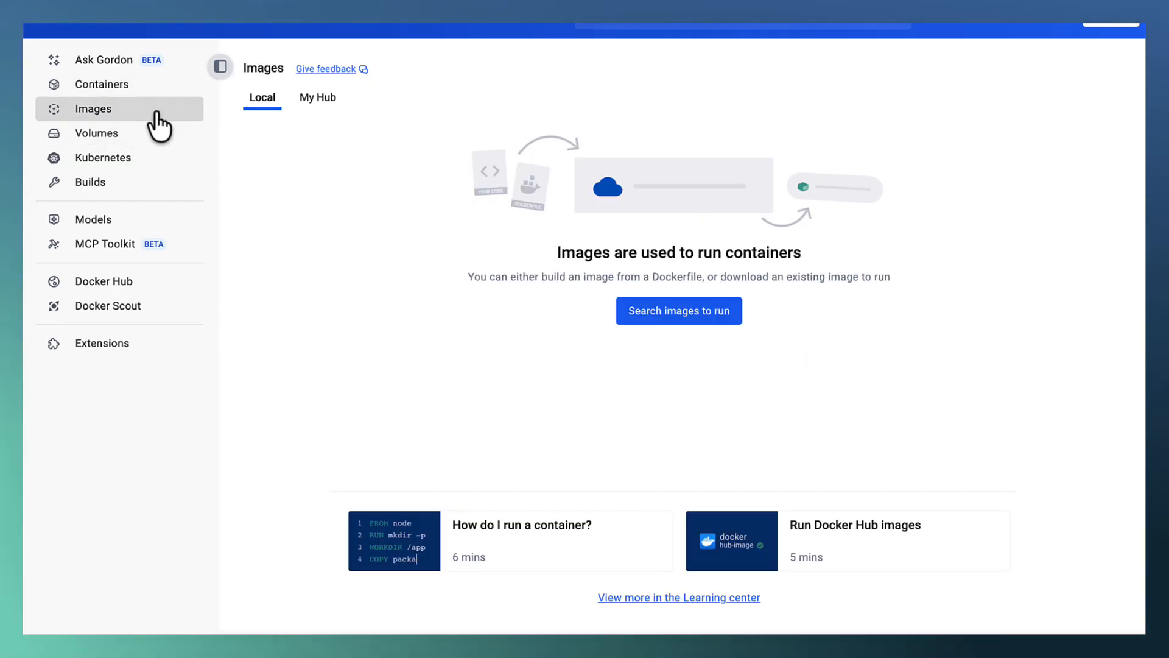
pyautogui.click(95, 85)
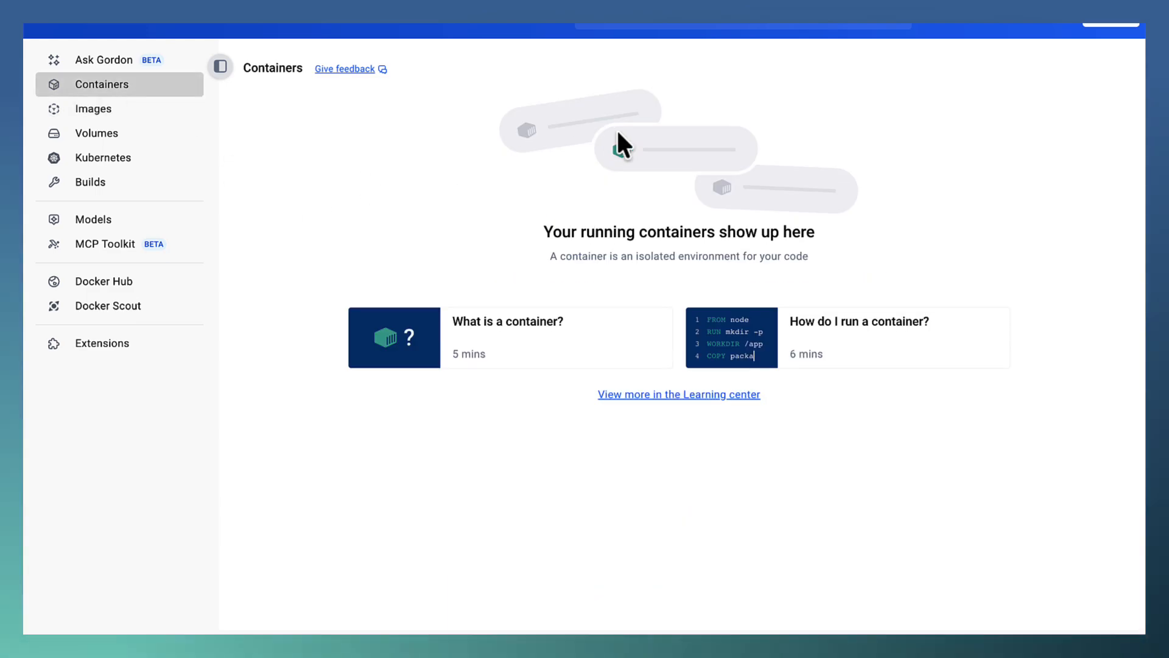
# Open the Terminal app over Docker Desktop and enlarge its text by three levels.
pyautogui.press('super+space')
pyautogui.write('terk')
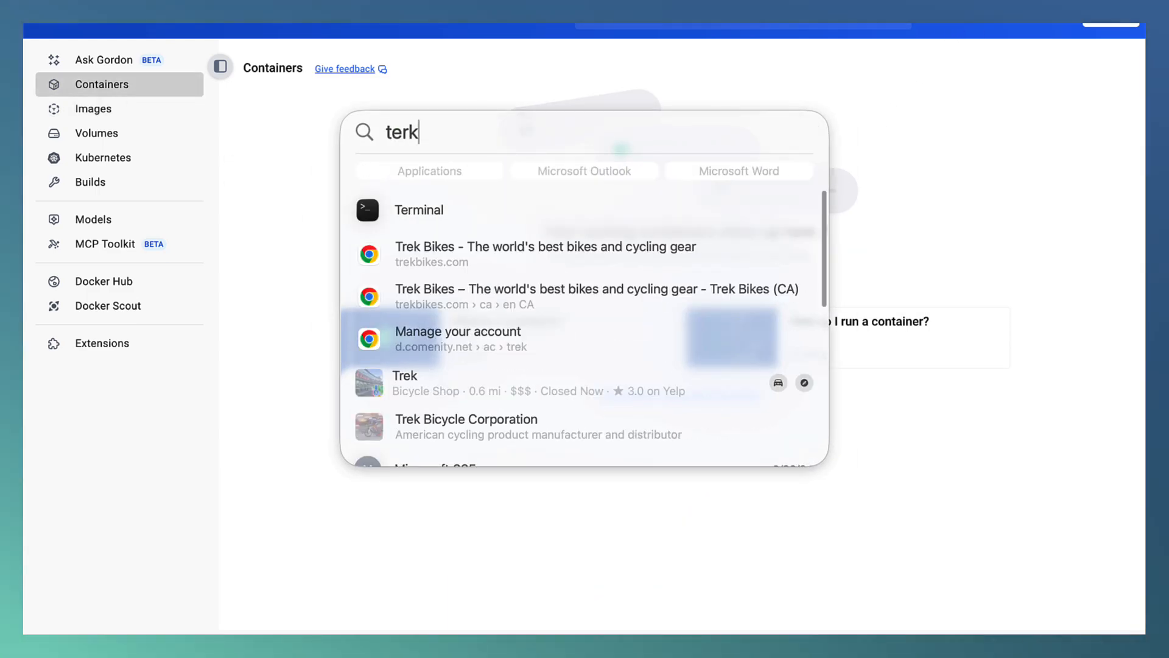
pyautogui.press('BackSpace')
pyautogui.write('minal')
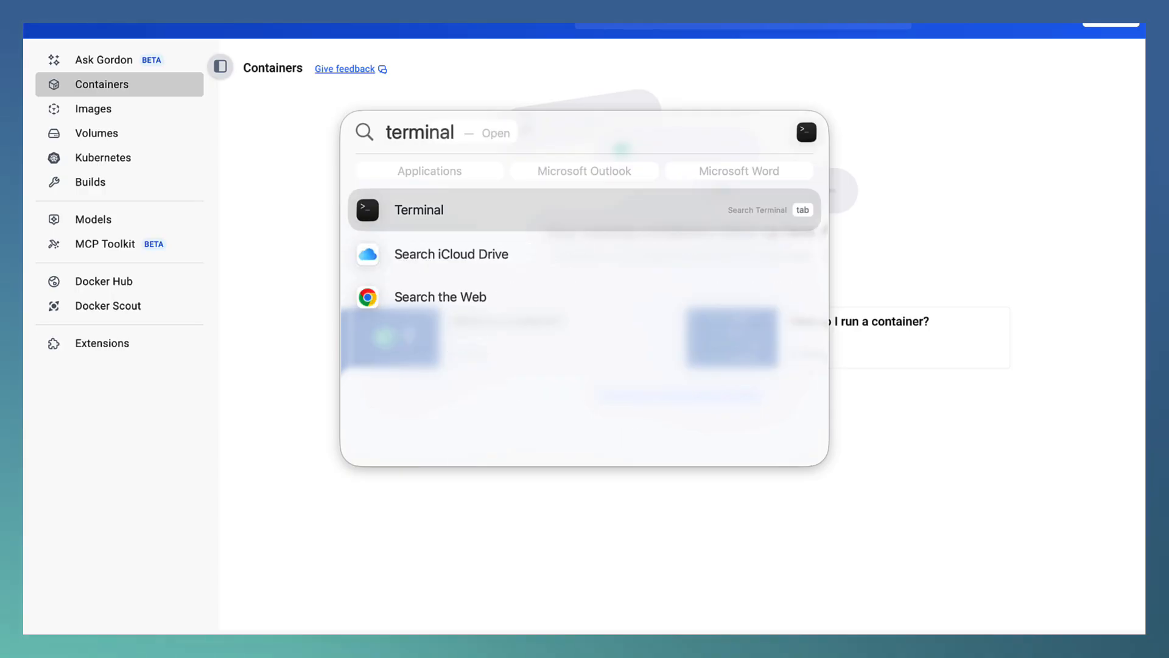
pyautogui.press('Return')
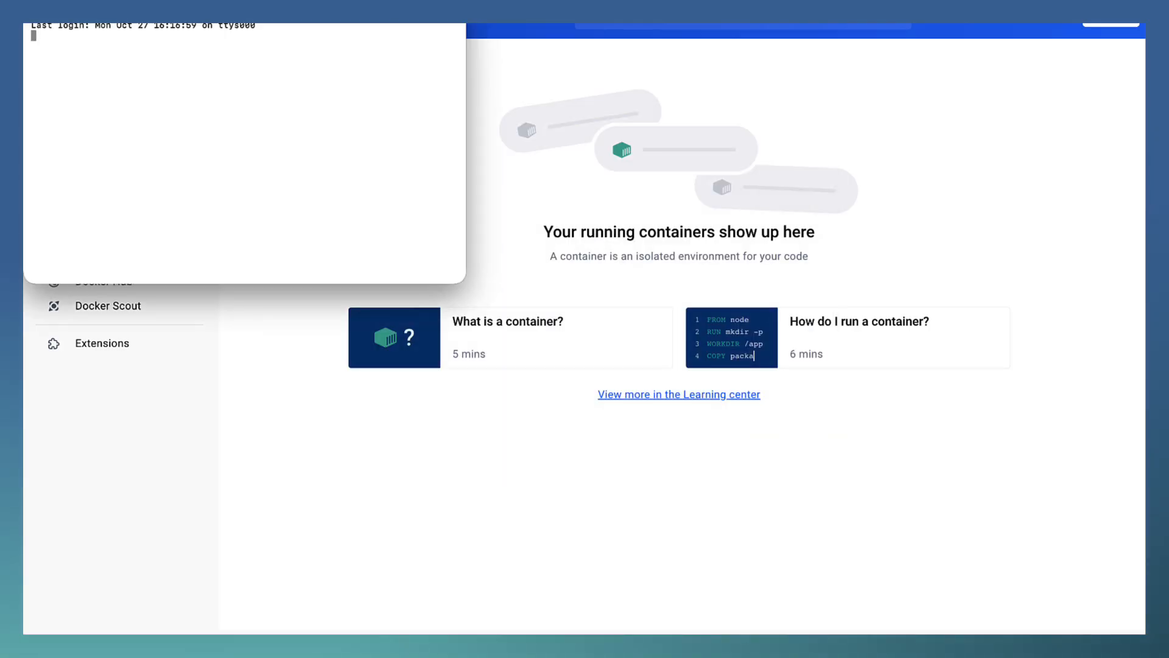
pyautogui.press('super+equal')
pyautogui.press('super+equal')
pyautogui.press('super+equal')
pyautogui.press('super+equal')
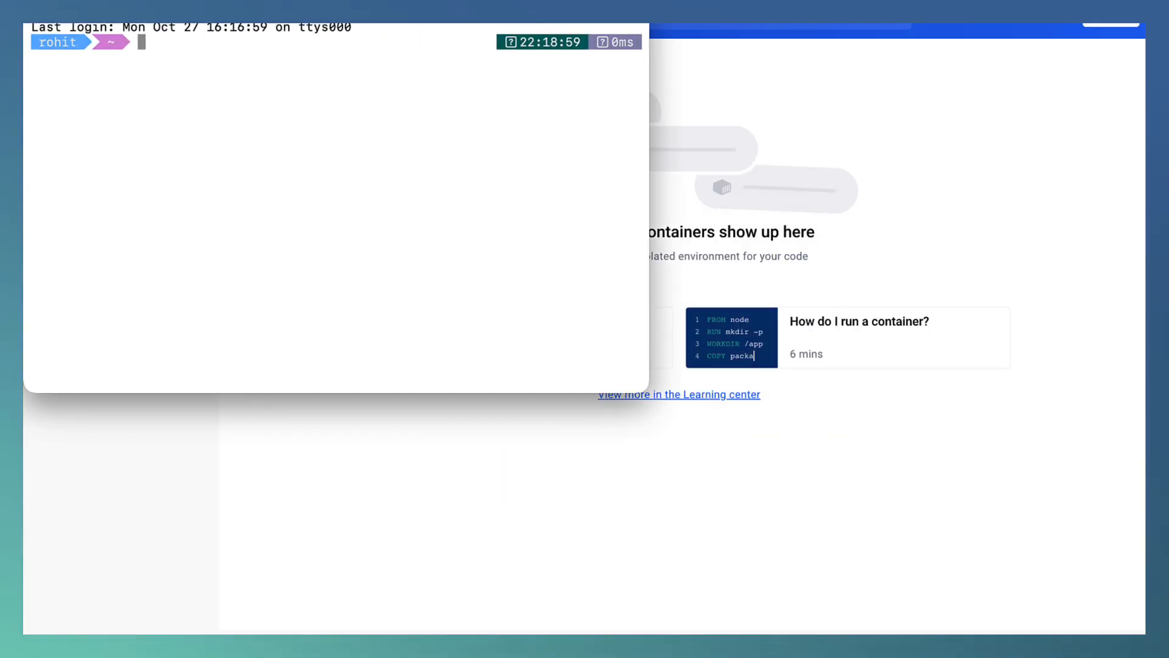
# Run docker without arguments in a cleared terminal to view its command help, and clear the output.
pyautogui.write('clear')
pyautogui.press('Return')
pyautogui.write('docker')
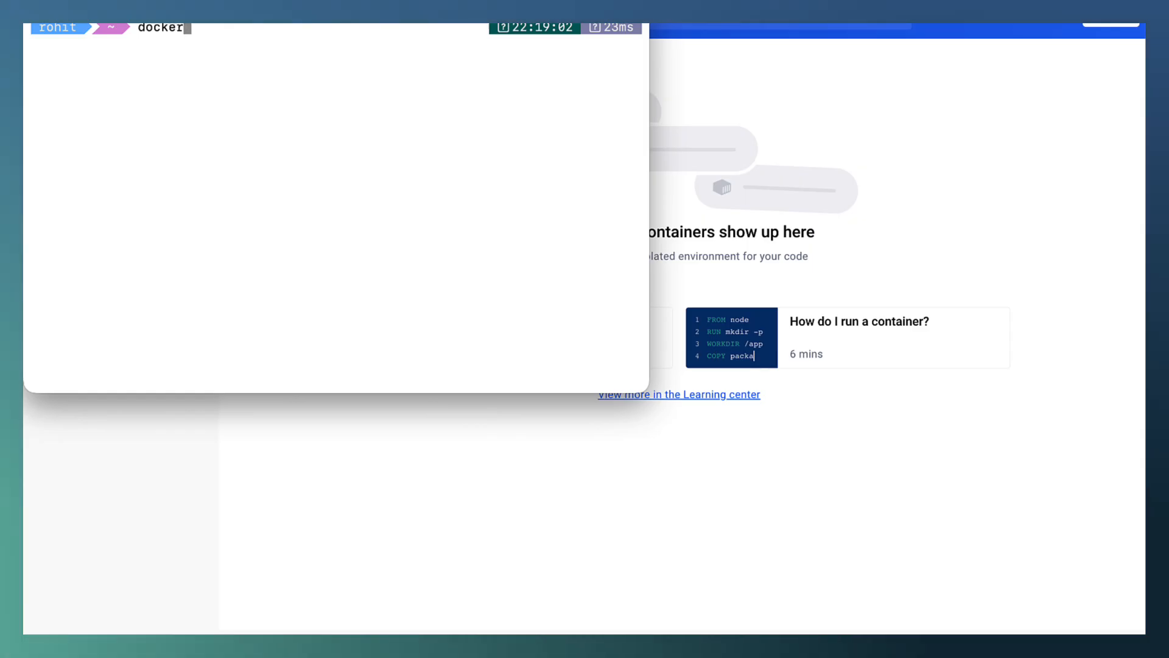
pyautogui.press('Return')
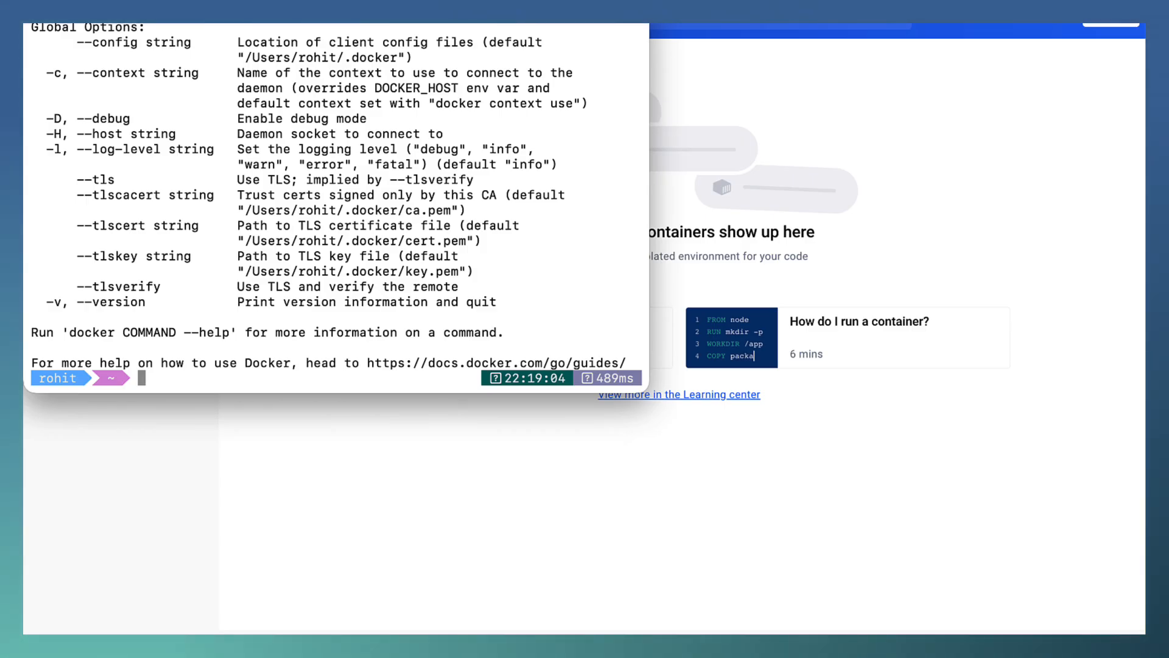
pyautogui.write('clea')
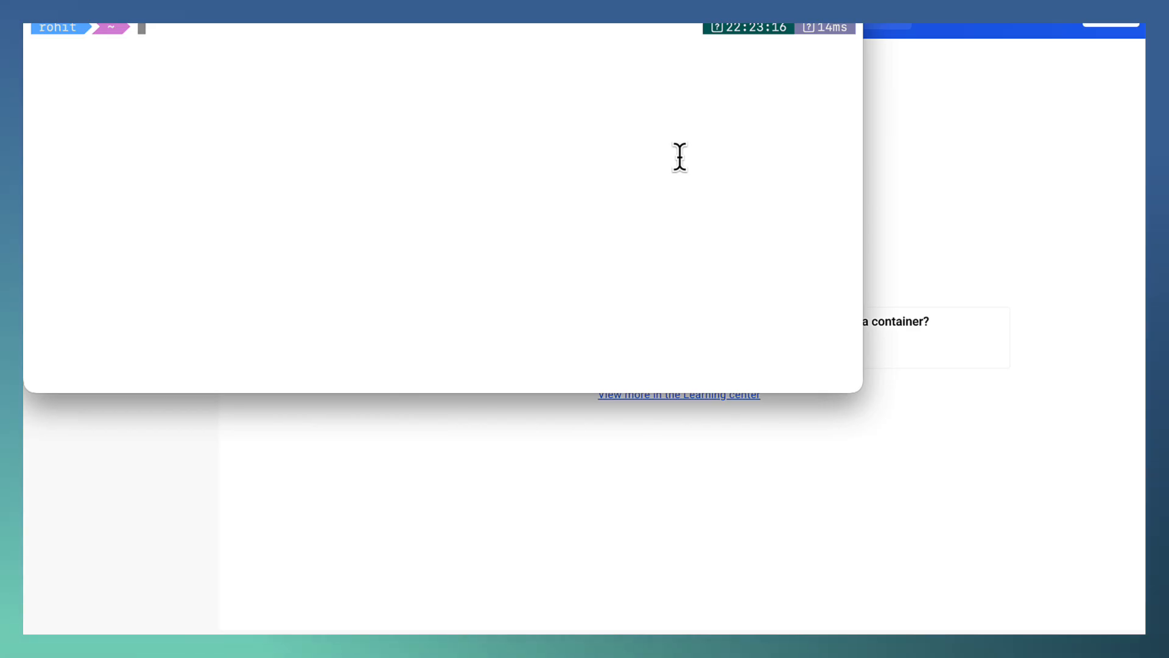
# Start a docker run command with the container name postgres-docker and the port mapping 5432:5432.
pyautogui.write('ocker run ')
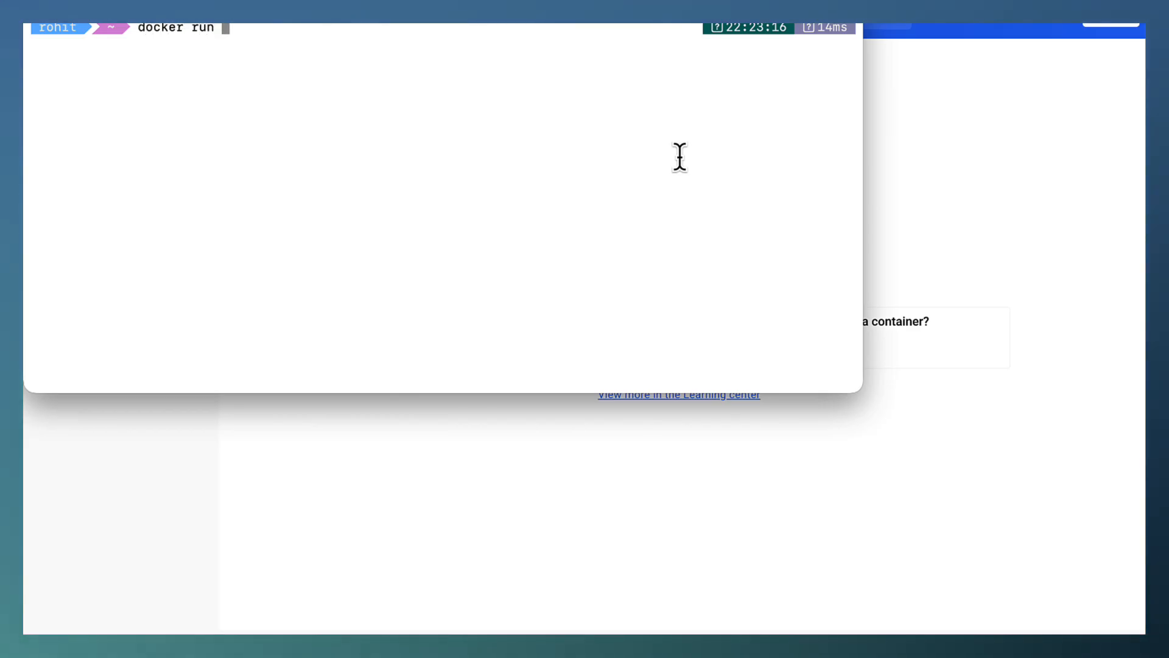
pyautogui.write('--nam')
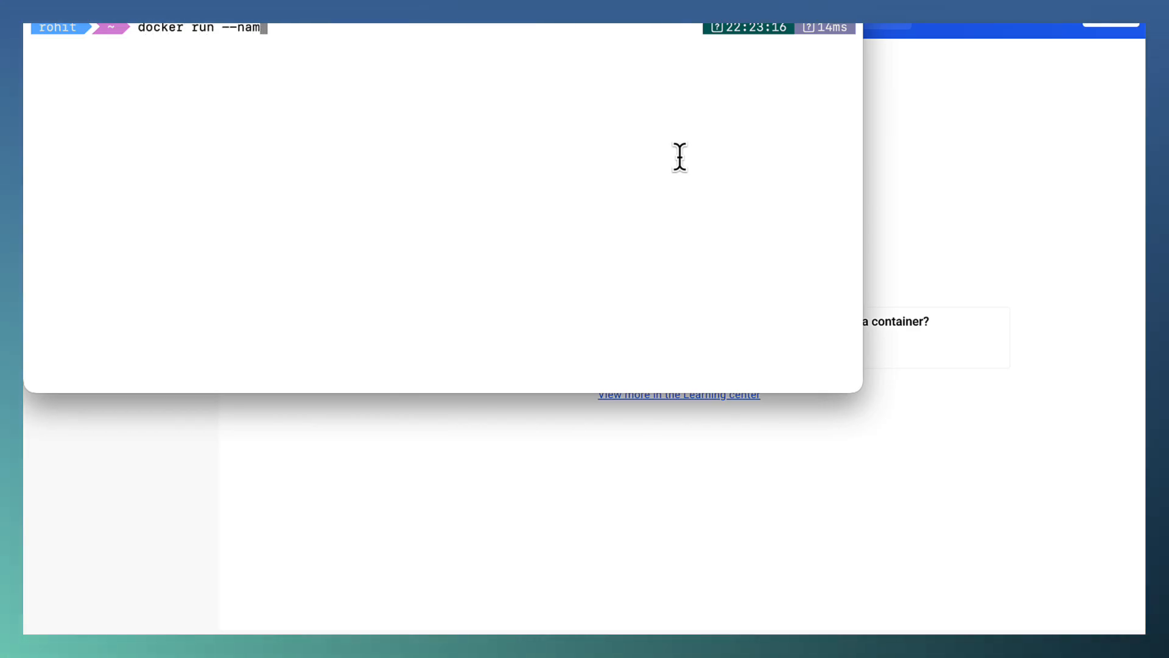
pyautogui.write('e postg')
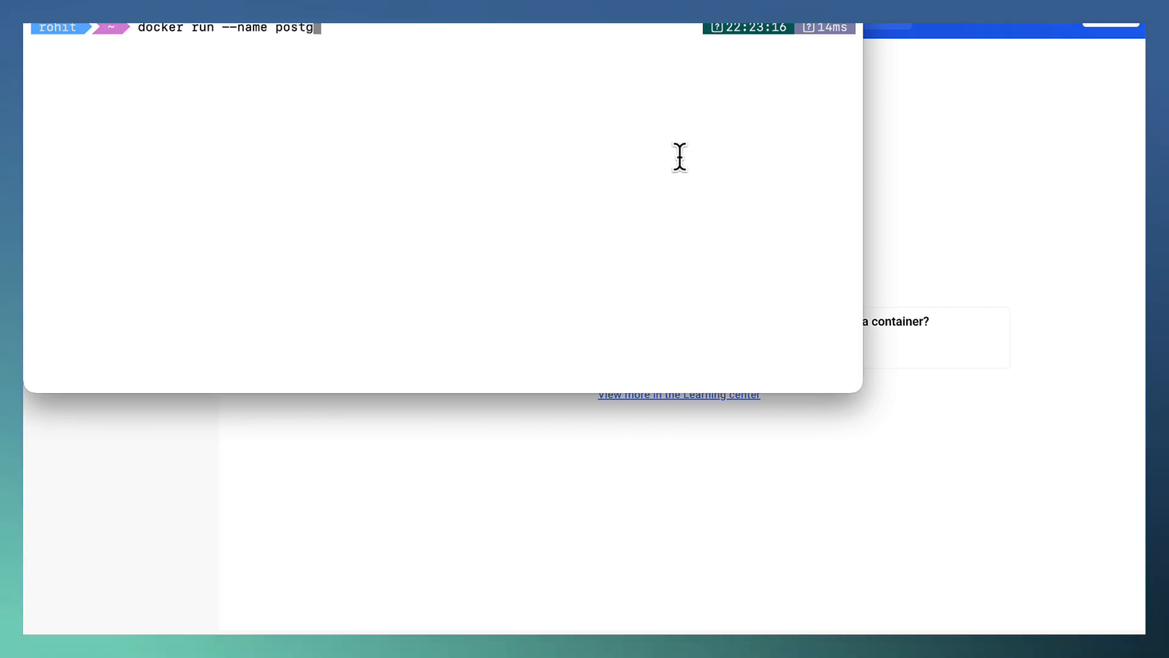
pyautogui.write('res-docker ')
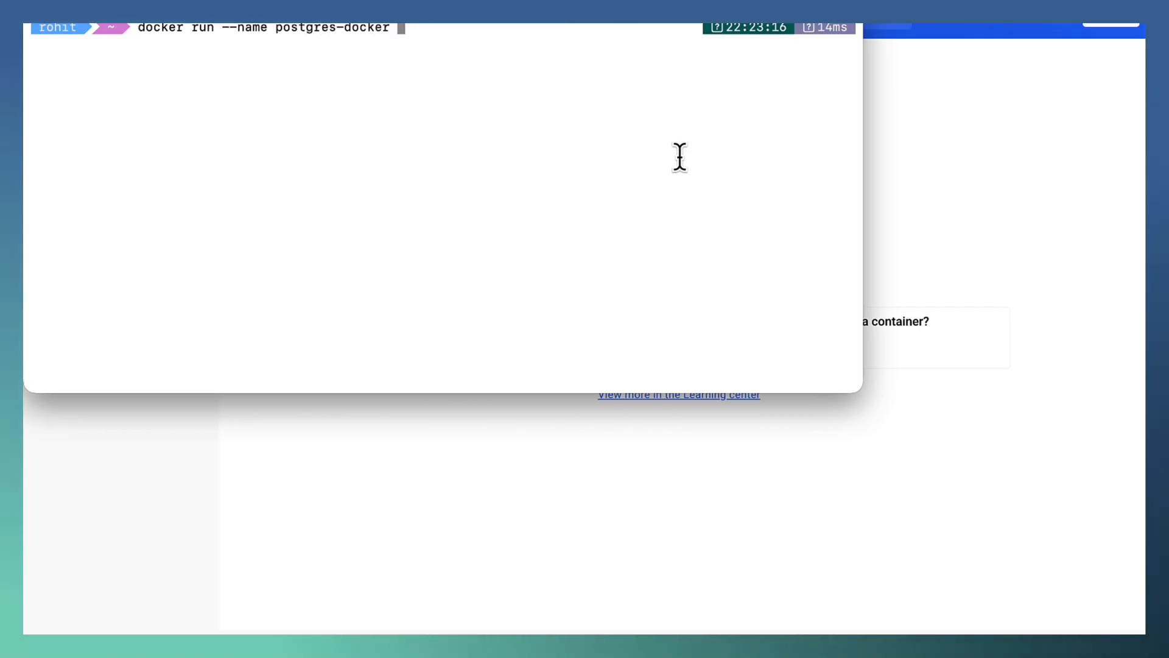
pyautogui.write('-')
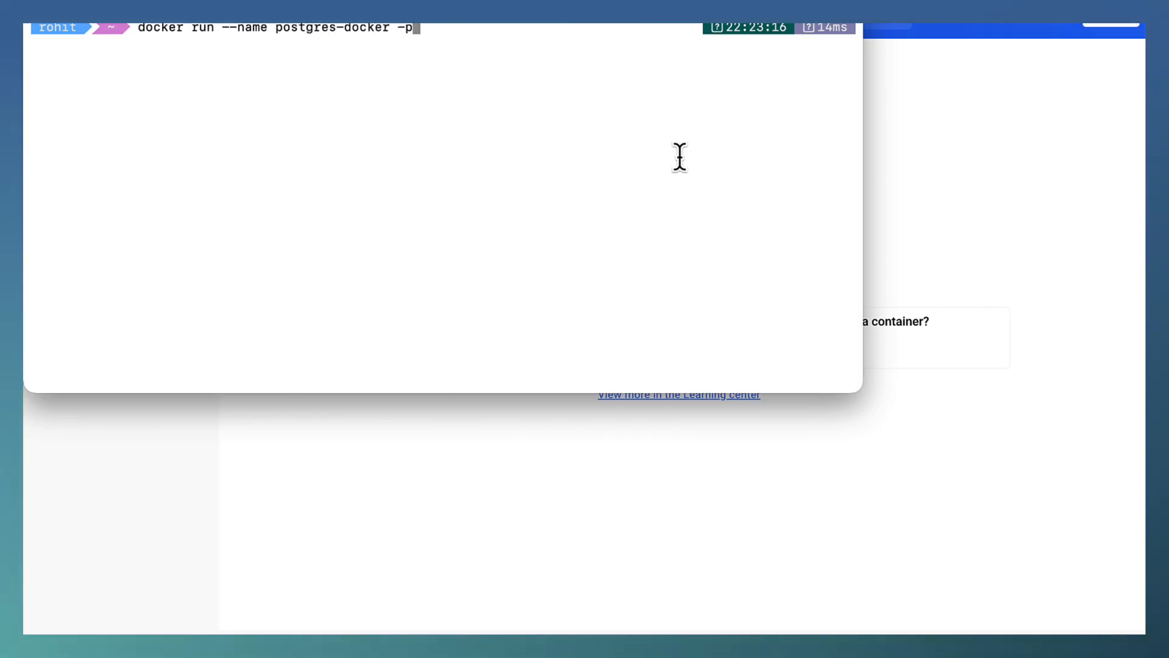
pyautogui.write('p 54')
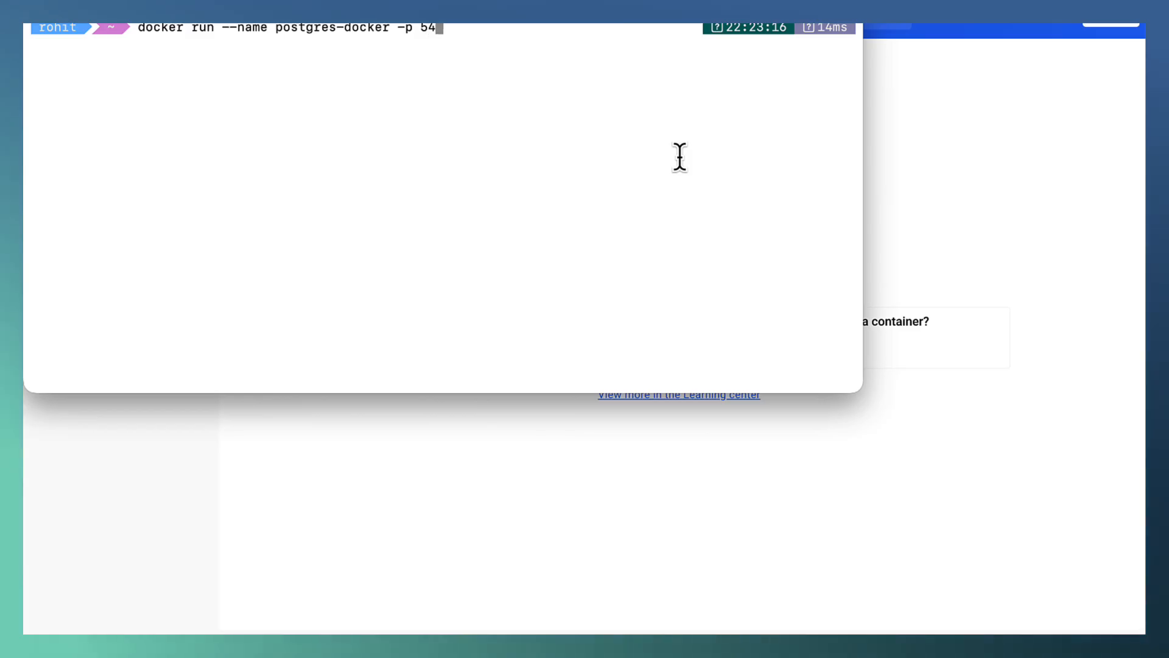
pyautogui.write('32:5432')
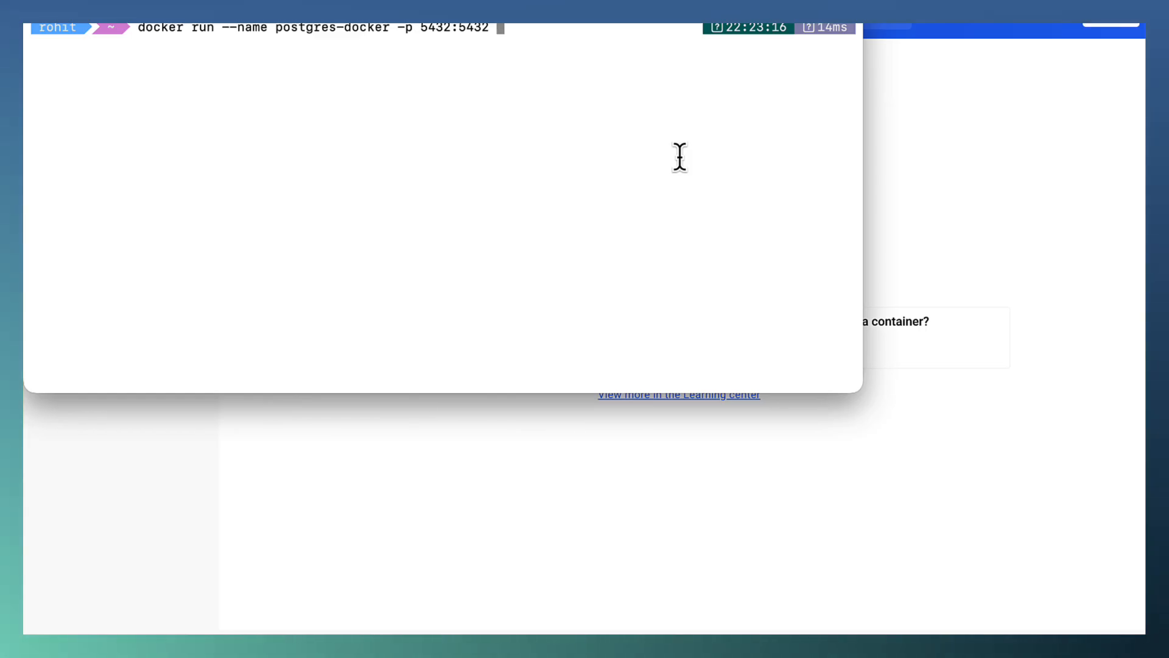
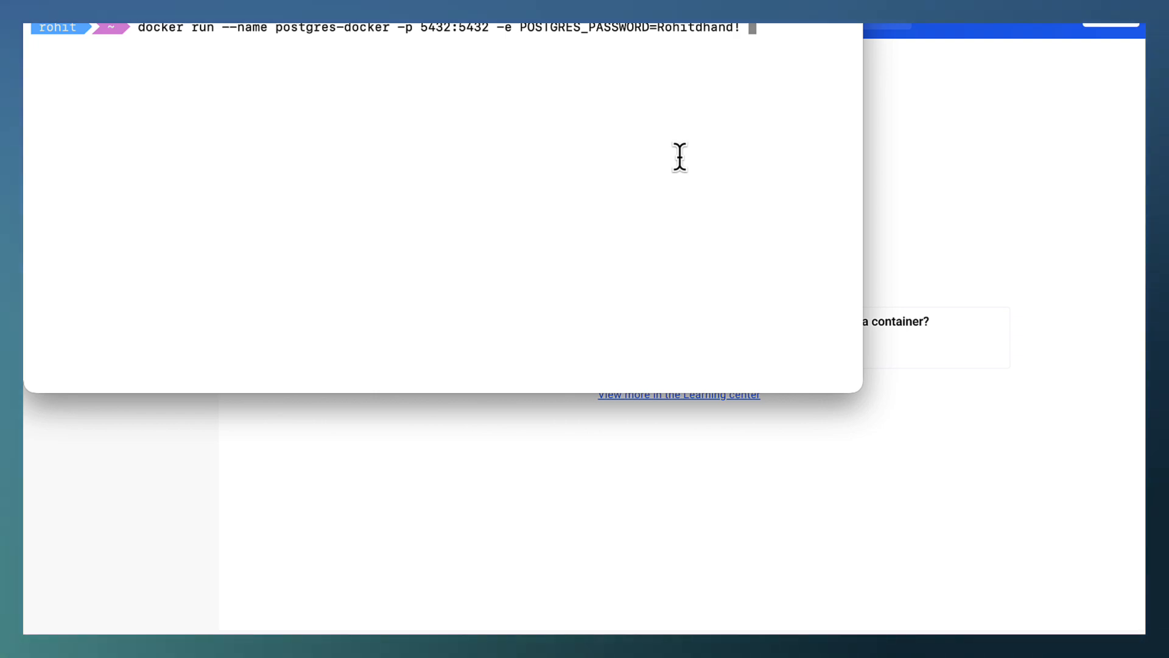
# Complete the docker run command with detached mode -d and the image postgres:latest, and execute it.
pyautogui.write('-d post')
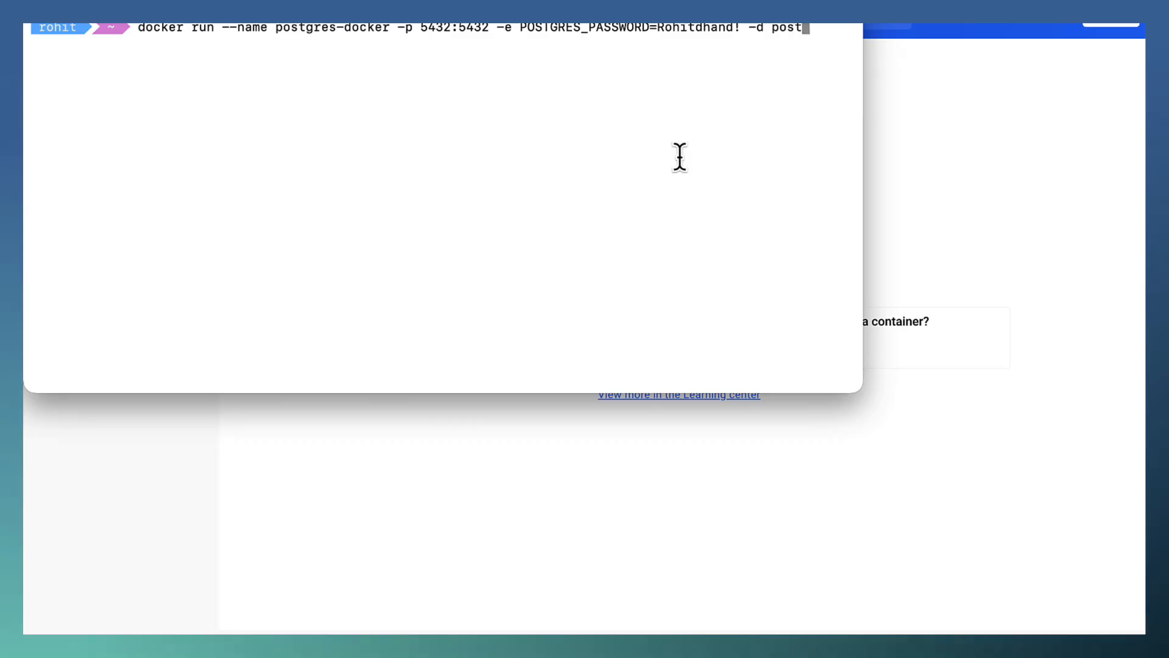
pyautogui.write('gres:latest')
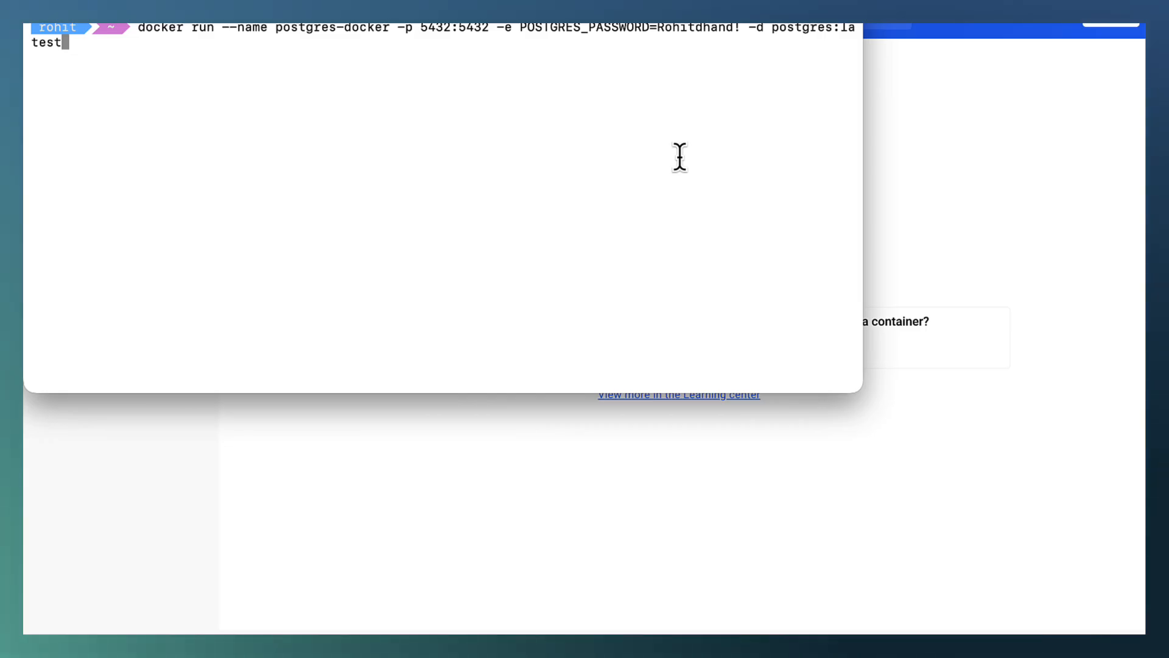
pyautogui.press('Return')
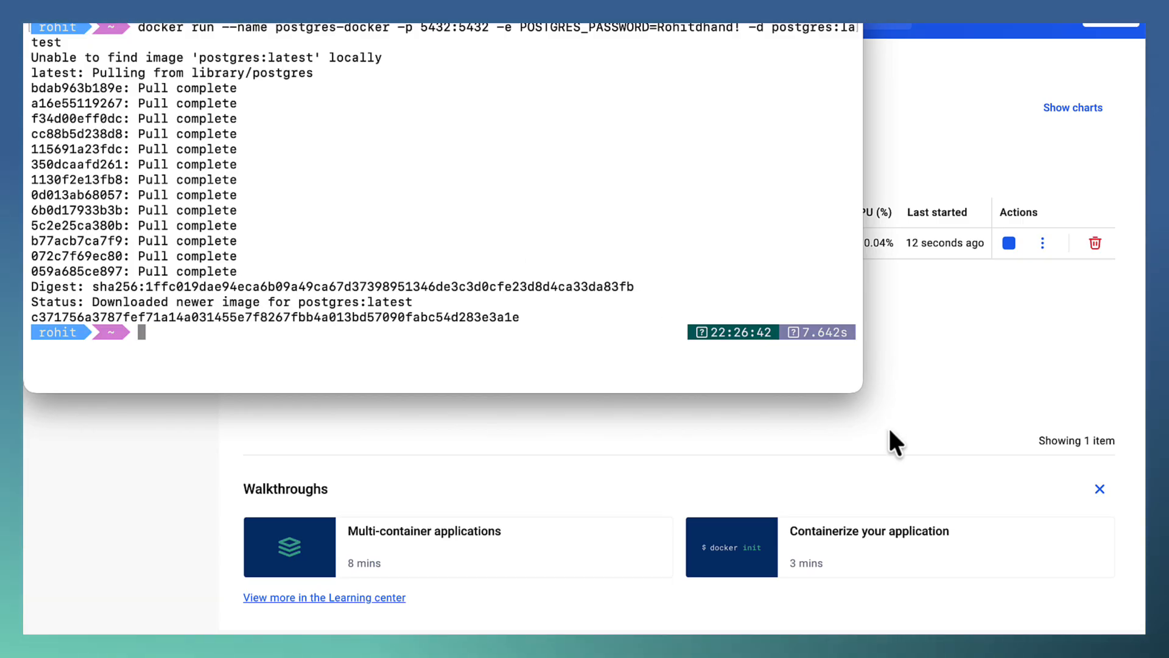
# Switch to Docker Desktop and check the postgres-docker container against the command, also selecting the postgres image in the local images.
pyautogui.click(984, 365)
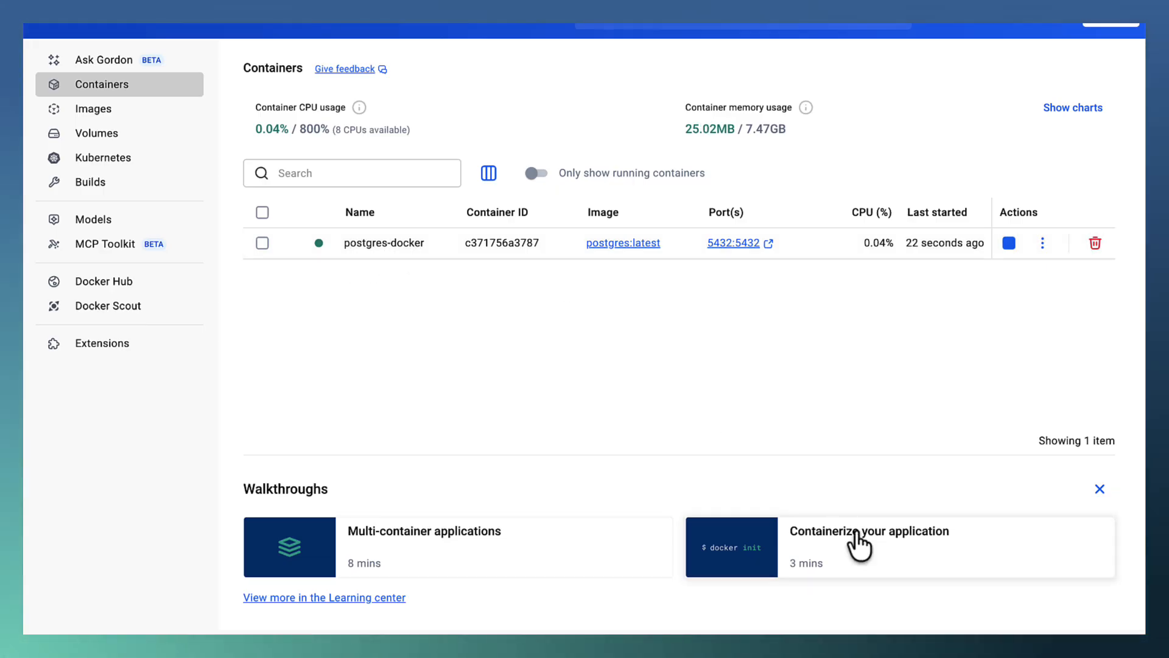
pyautogui.press('super+Tab')
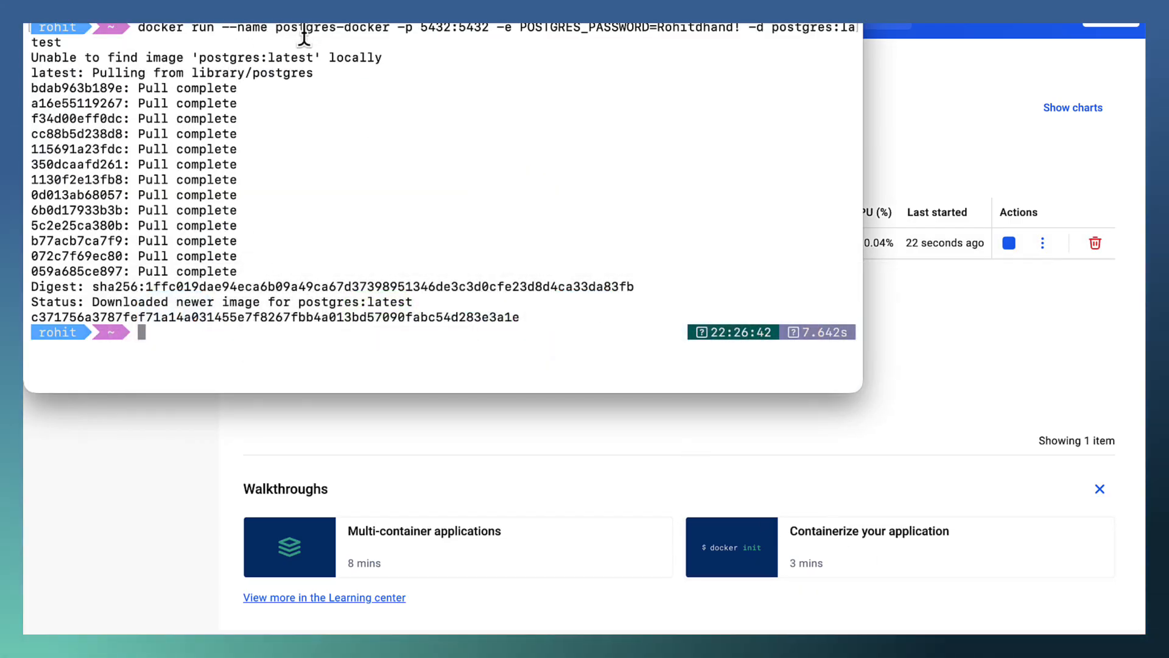
pyautogui.click(481, 424)
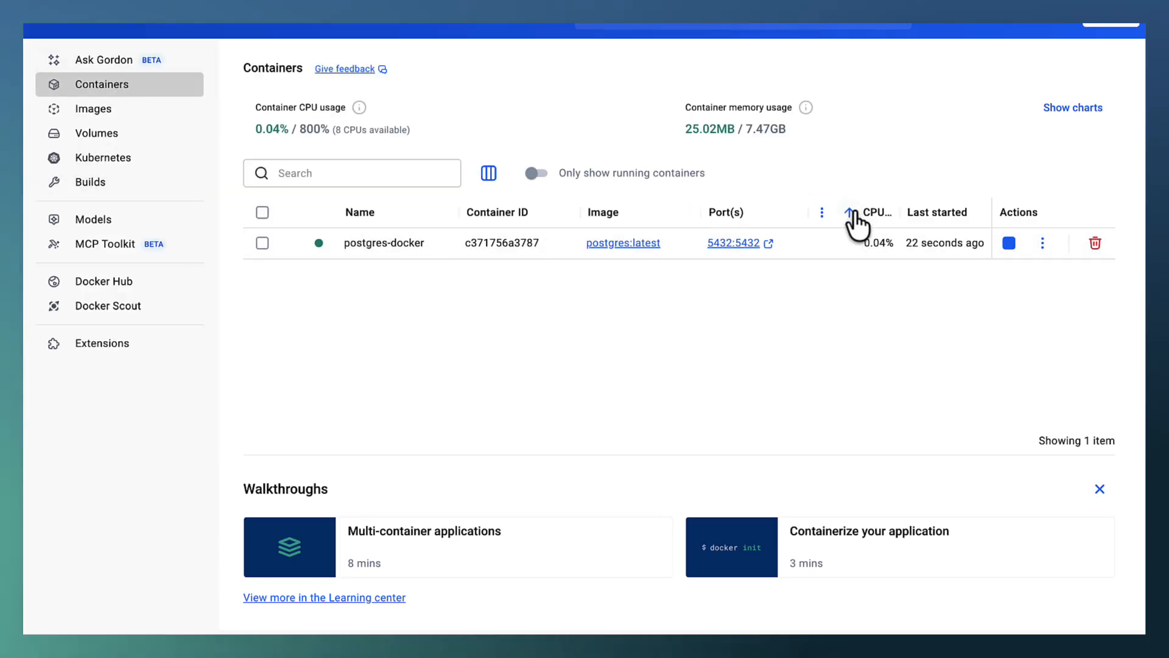
pyautogui.click(94, 111)
pyautogui.click(263, 247)
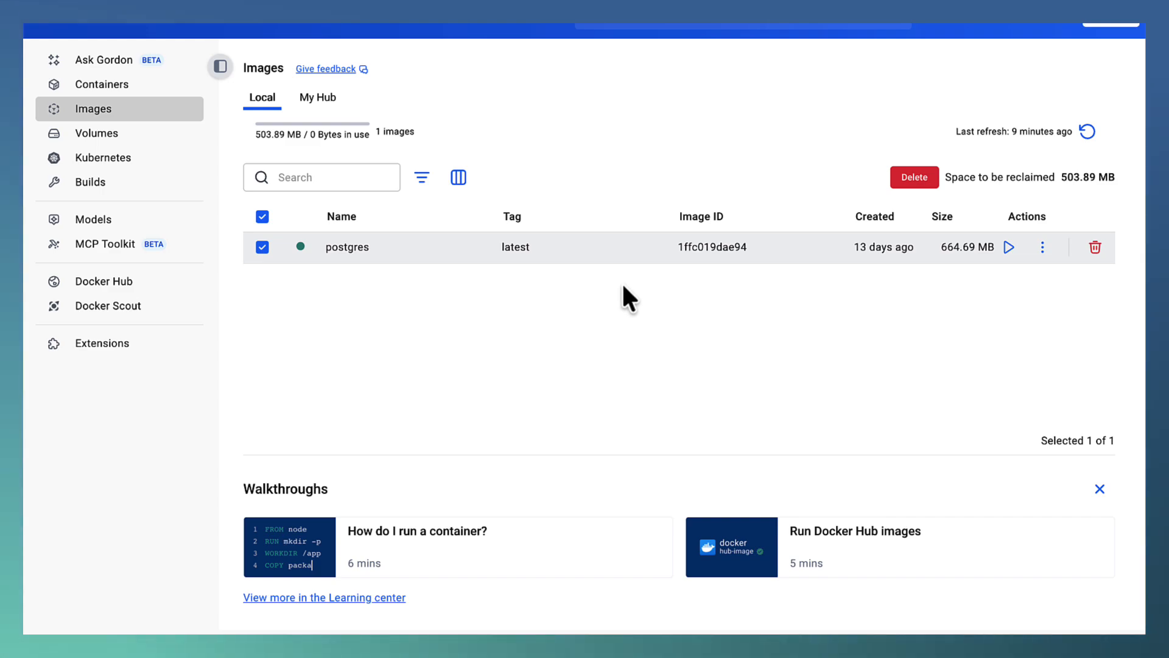
pyautogui.click(122, 85)
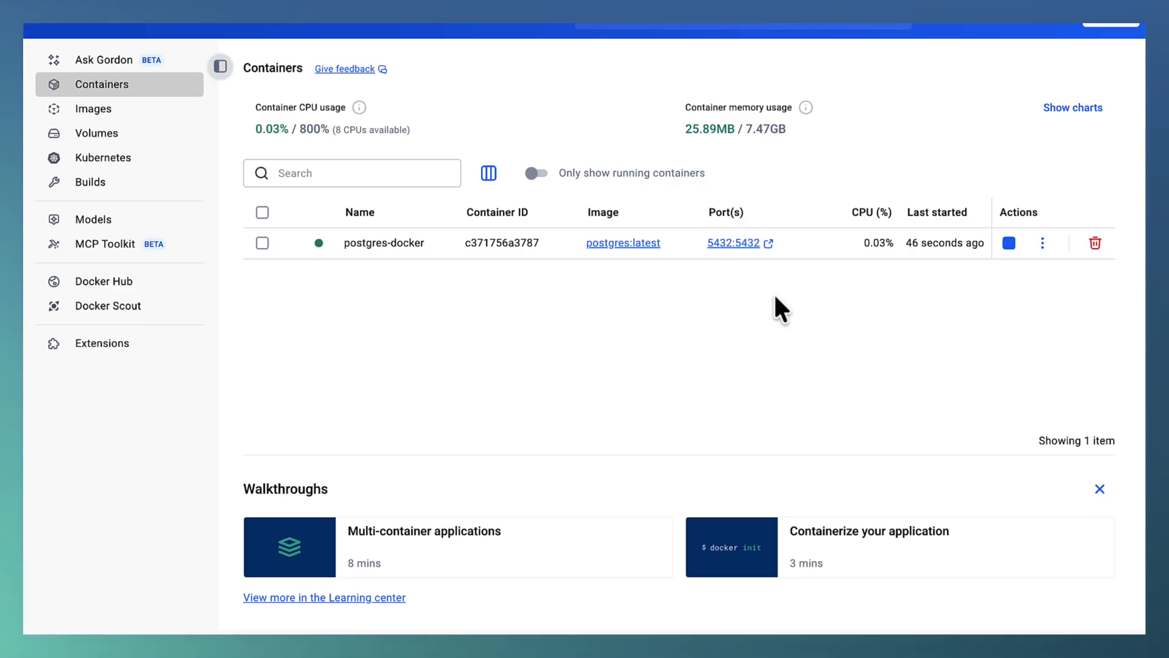
# Search the computer for pgAdmin 4 and launch it.
pyautogui.press('super+space')
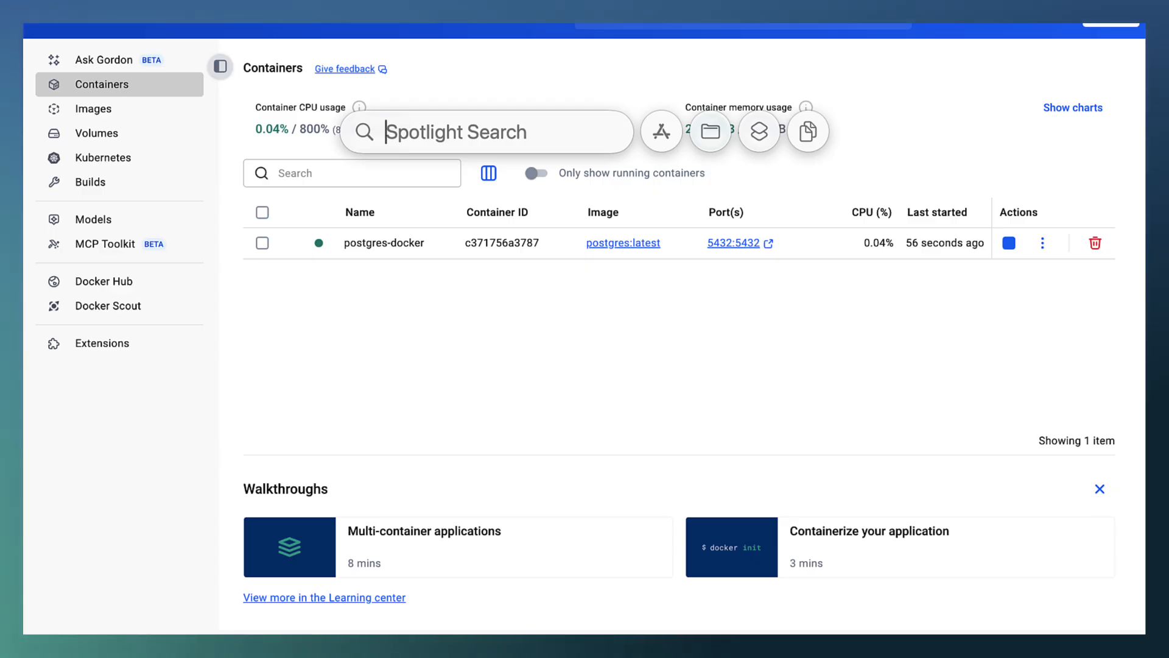
pyautogui.write('pag')
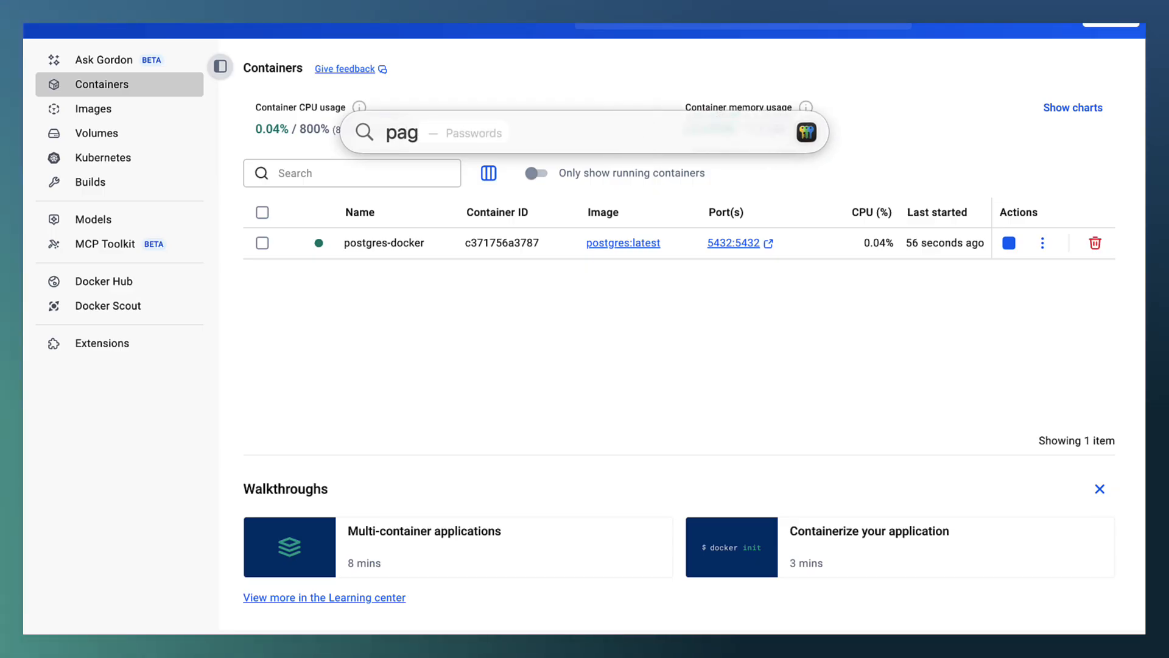
pyautogui.press('BackSpace')
pyautogui.write('ga')
pyautogui.press('BackSpace')
pyautogui.press('BackSpace')
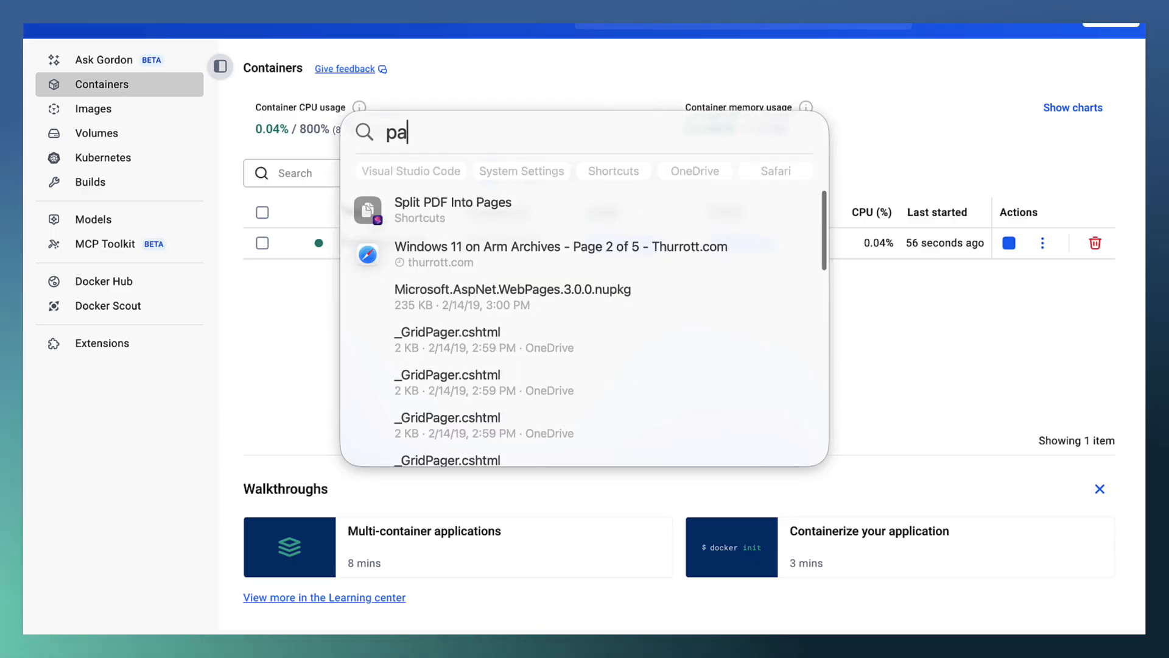
pyautogui.write('ga')
pyautogui.press('BackSpace')
pyautogui.press('BackSpace')
pyautogui.press('BackSpace')
pyautogui.write('gAdmin 4')
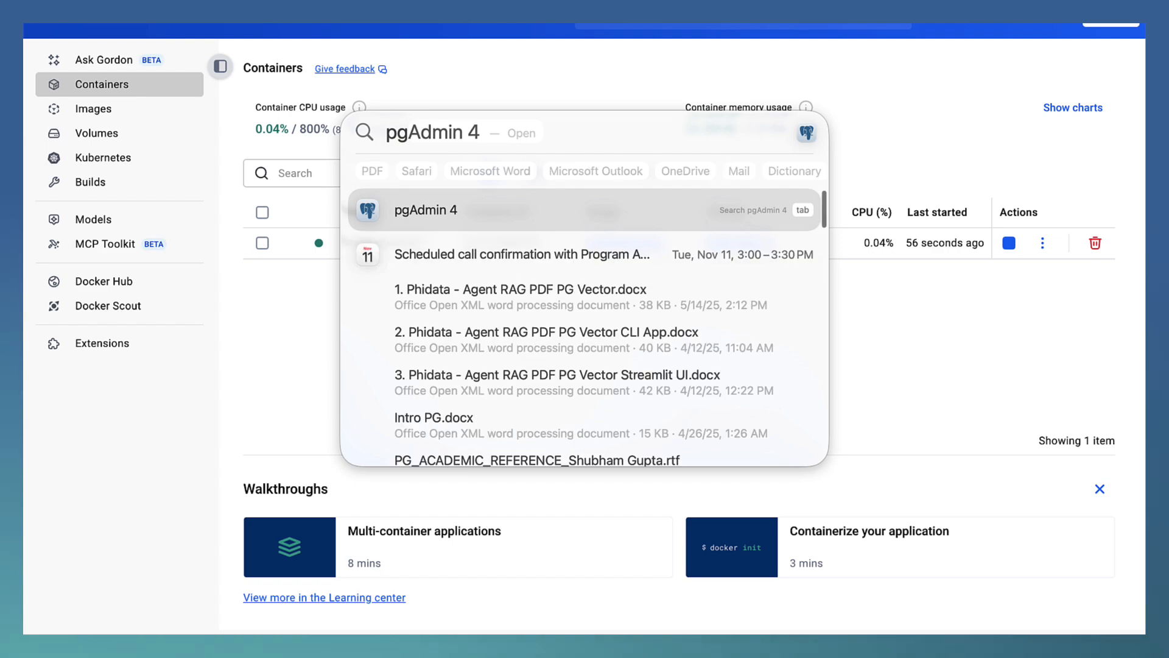
pyautogui.press('Return')
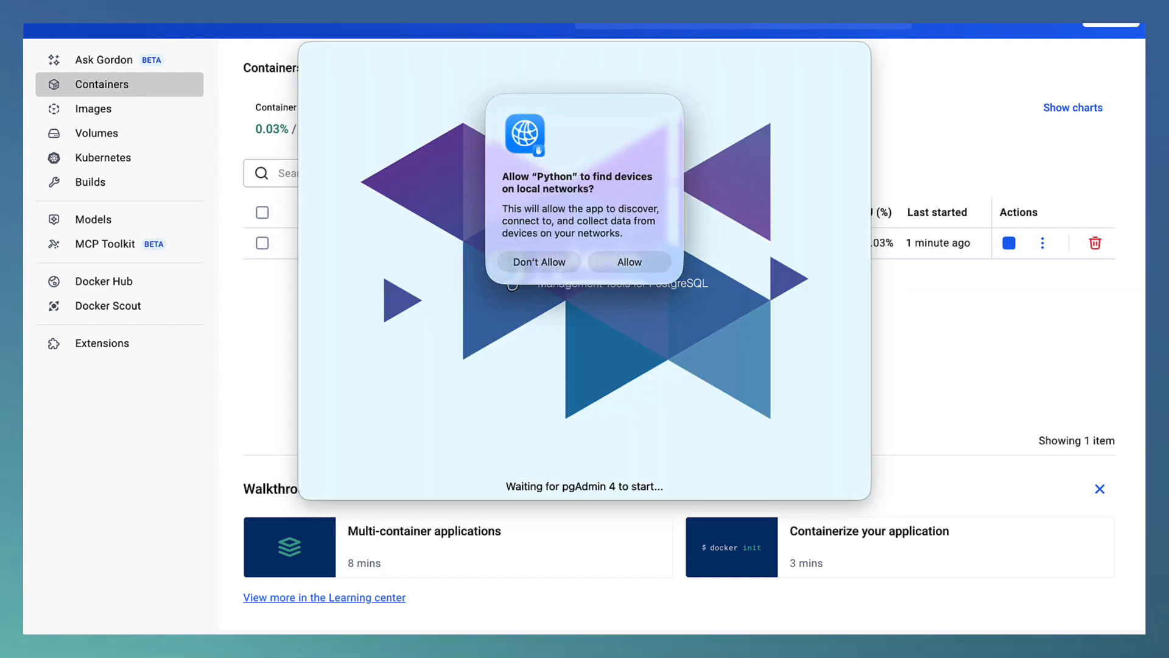
# Allow Python to find devices on local networks, and start registering a new server named postgres-docker in the Servers group.
pyautogui.click(636, 263)
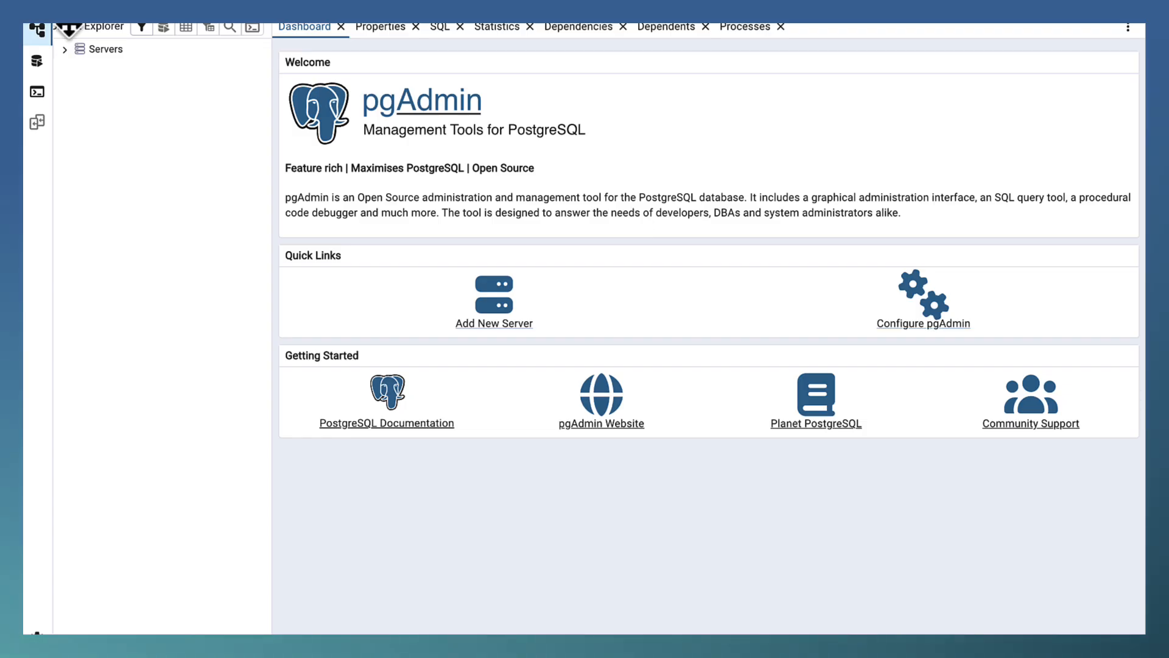
pyautogui.click(65, 52)
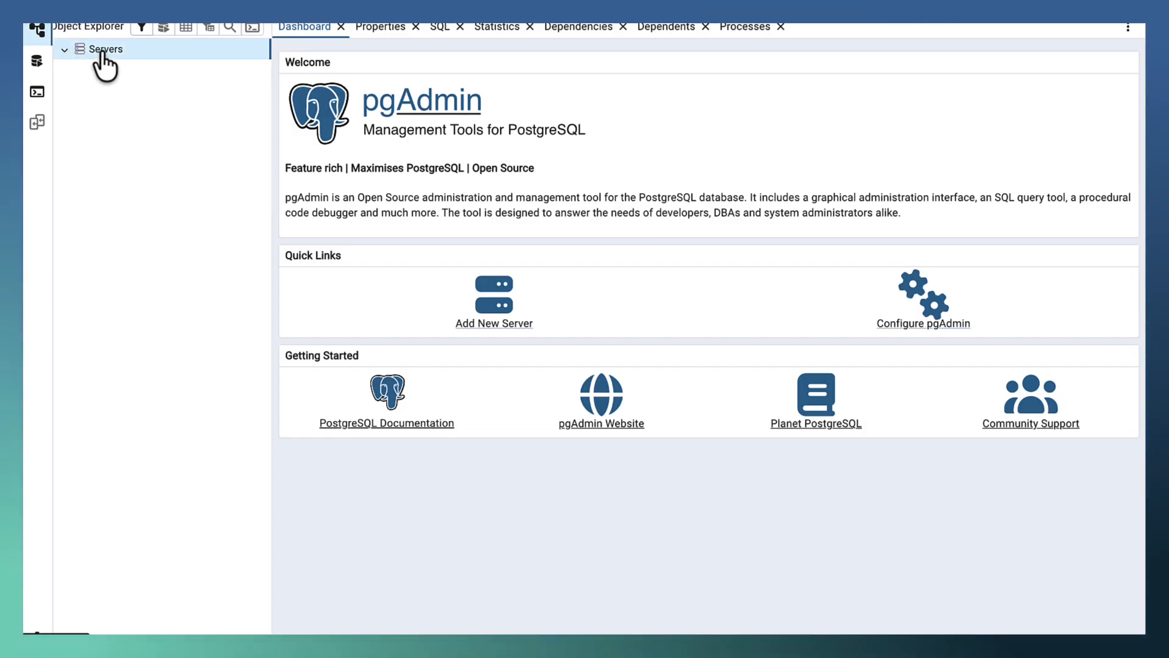
pyautogui.rightClick(136, 48)
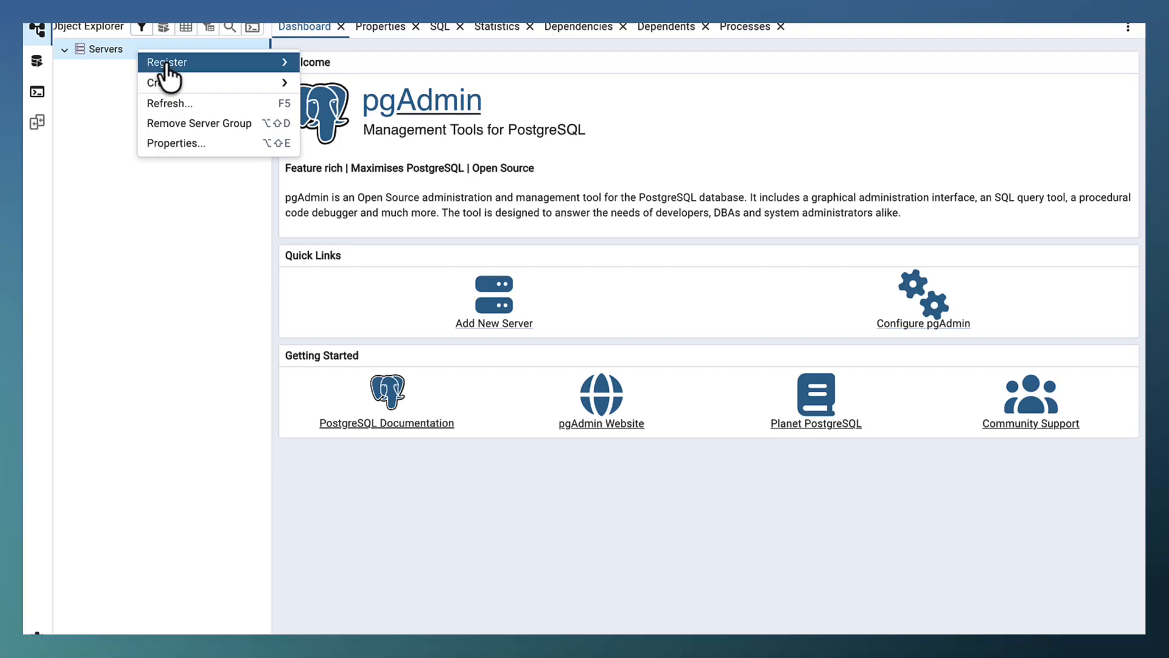
pyautogui.moveTo(163, 65)
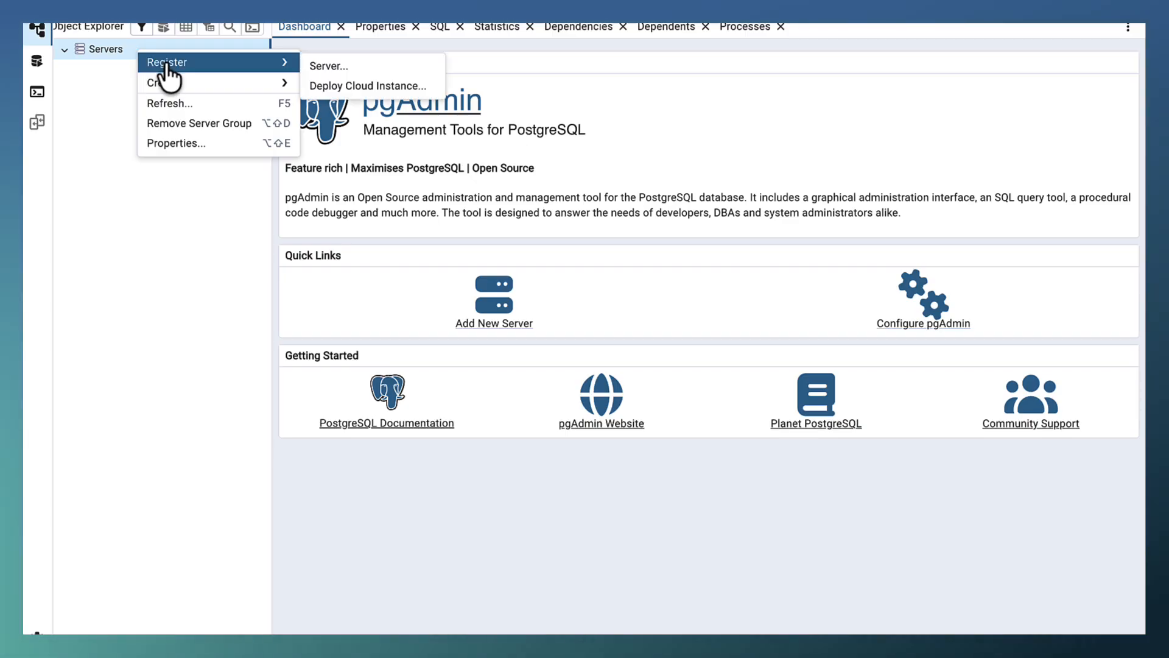
pyautogui.click(363, 68)
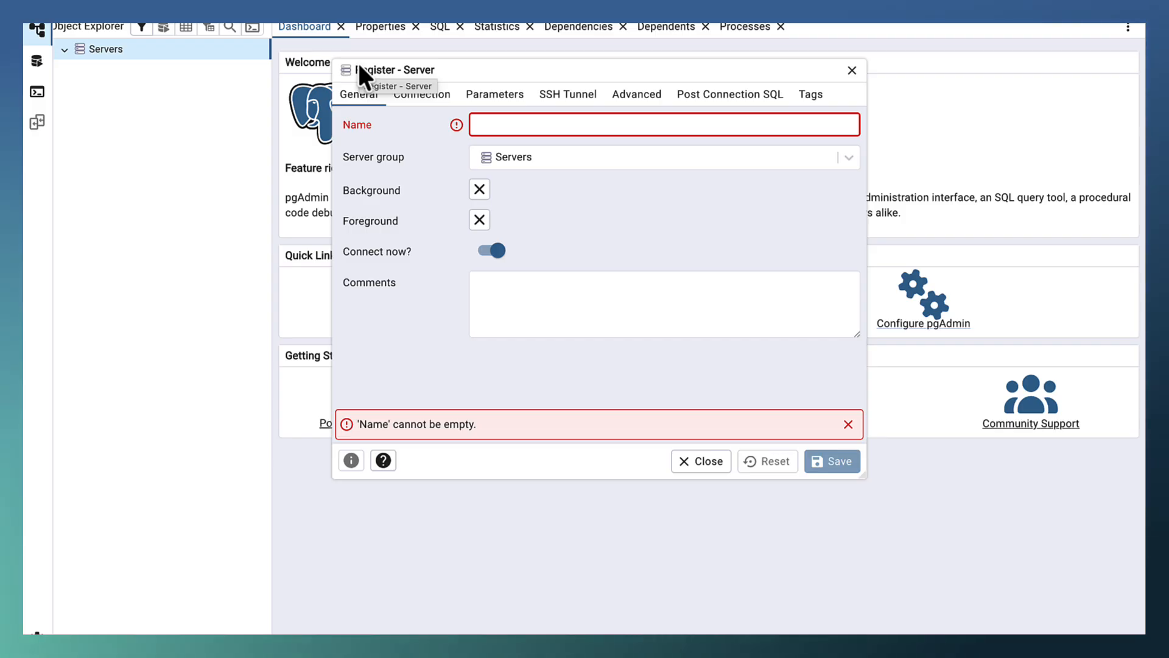
pyautogui.write('postgres-docker')
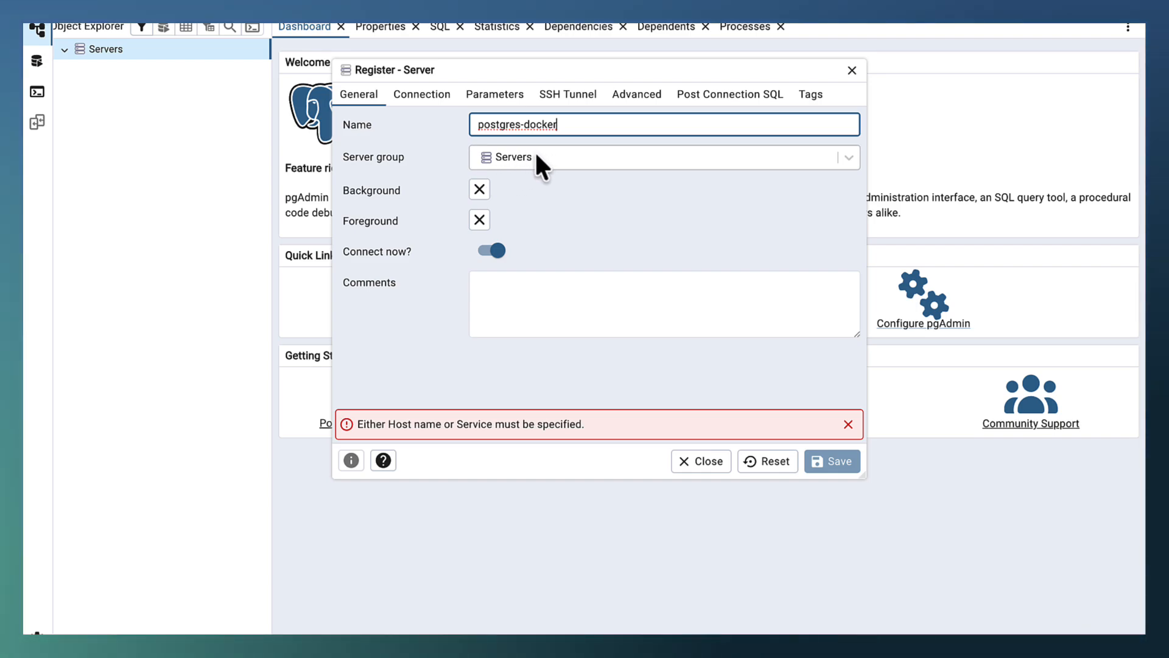
# Enter postgres-docker as the host name in the server's connection settings and check the port and username.
pyautogui.click(420, 96)
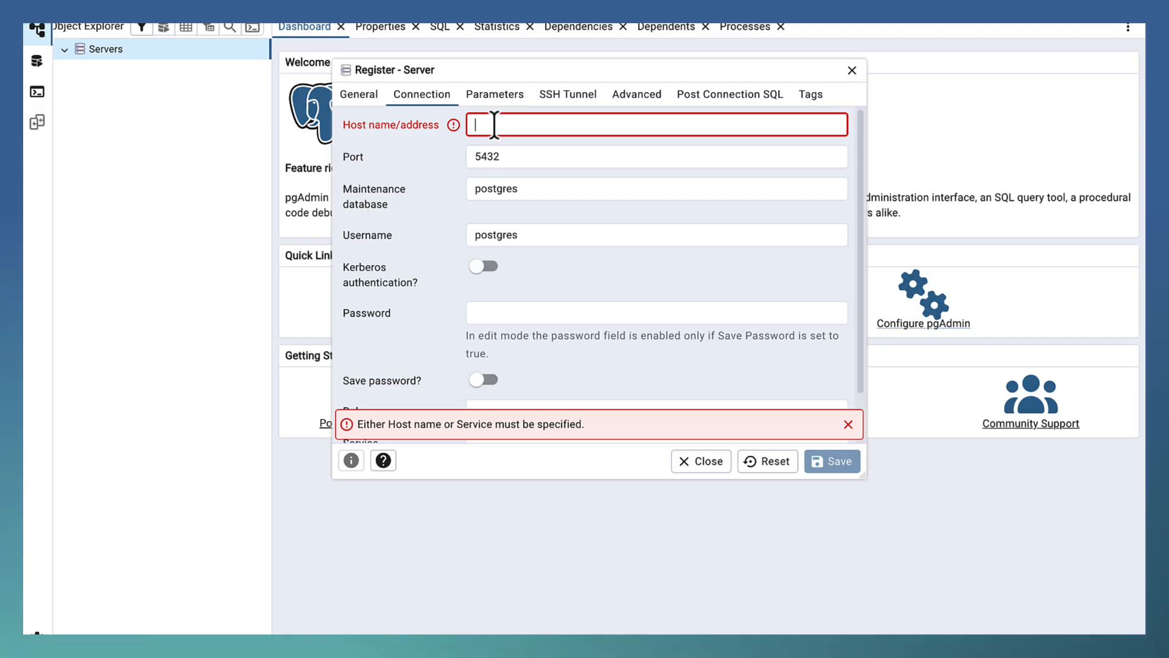
pyautogui.write('po')
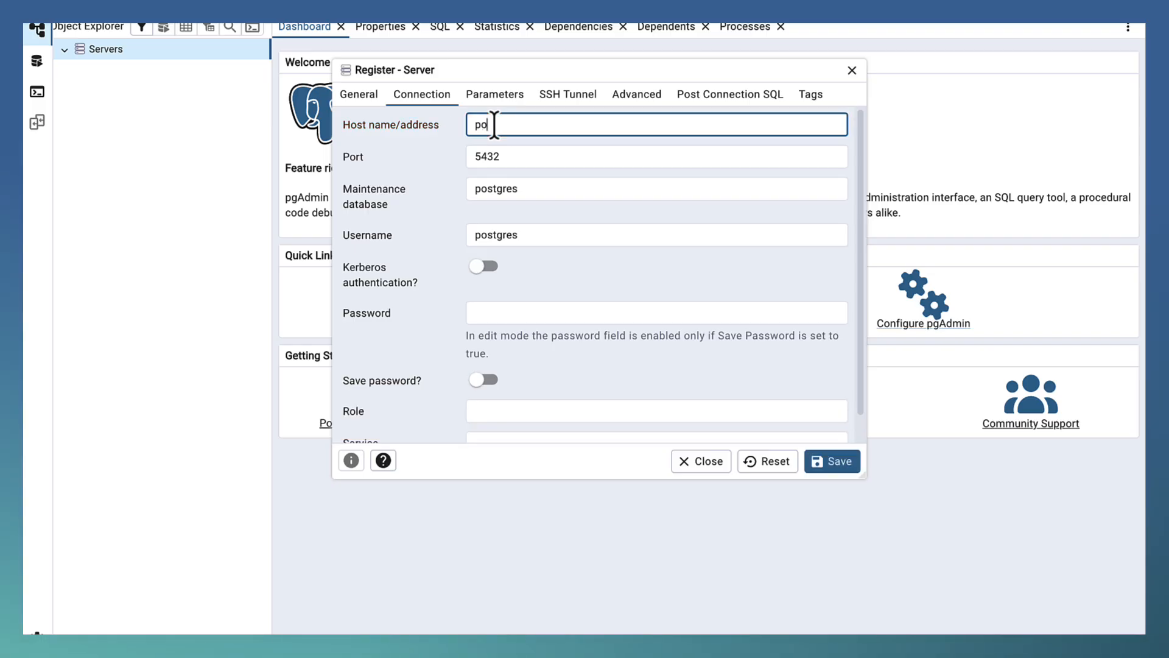
pyautogui.write('stgres-docker')
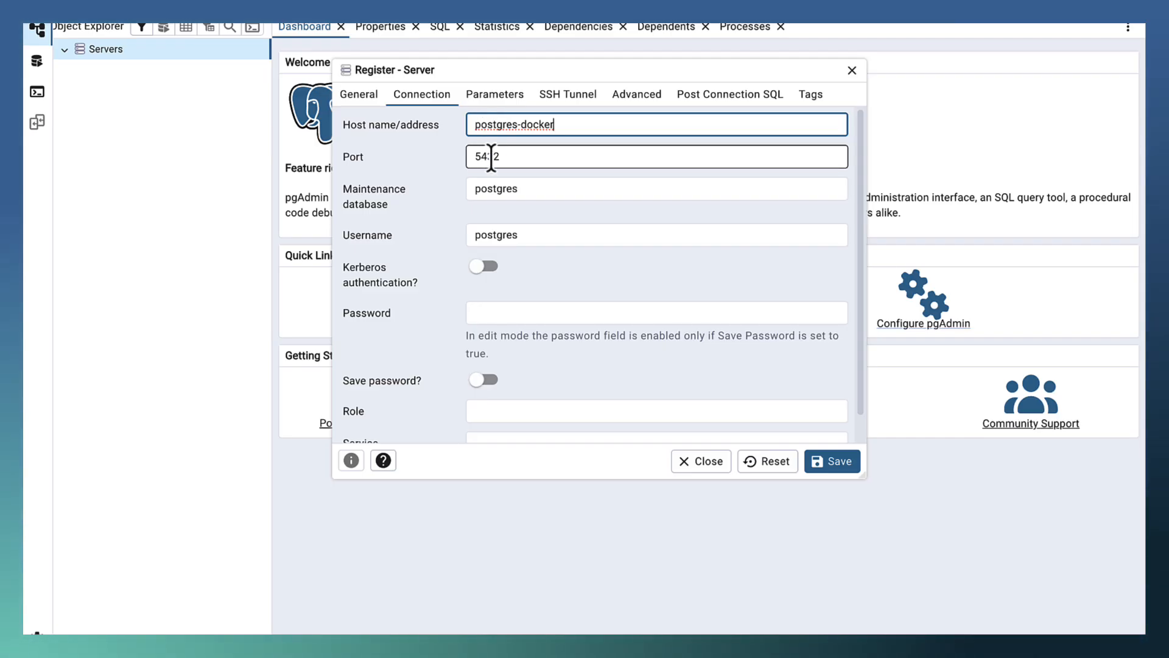
pyautogui.click(503, 156)
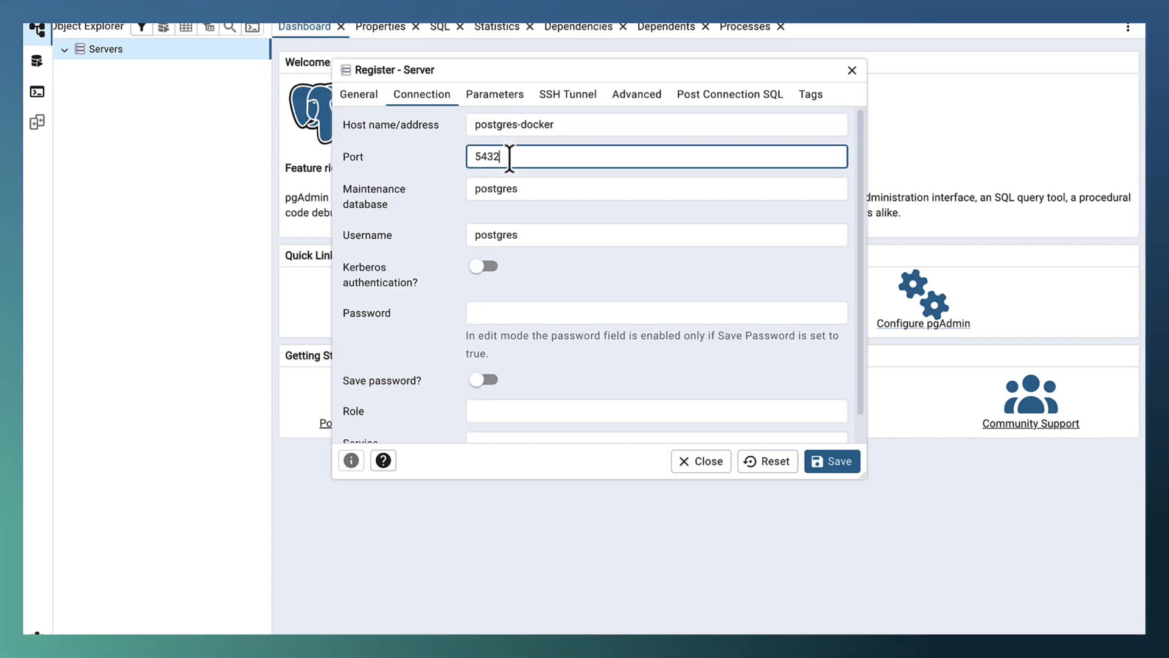
pyautogui.click(526, 235)
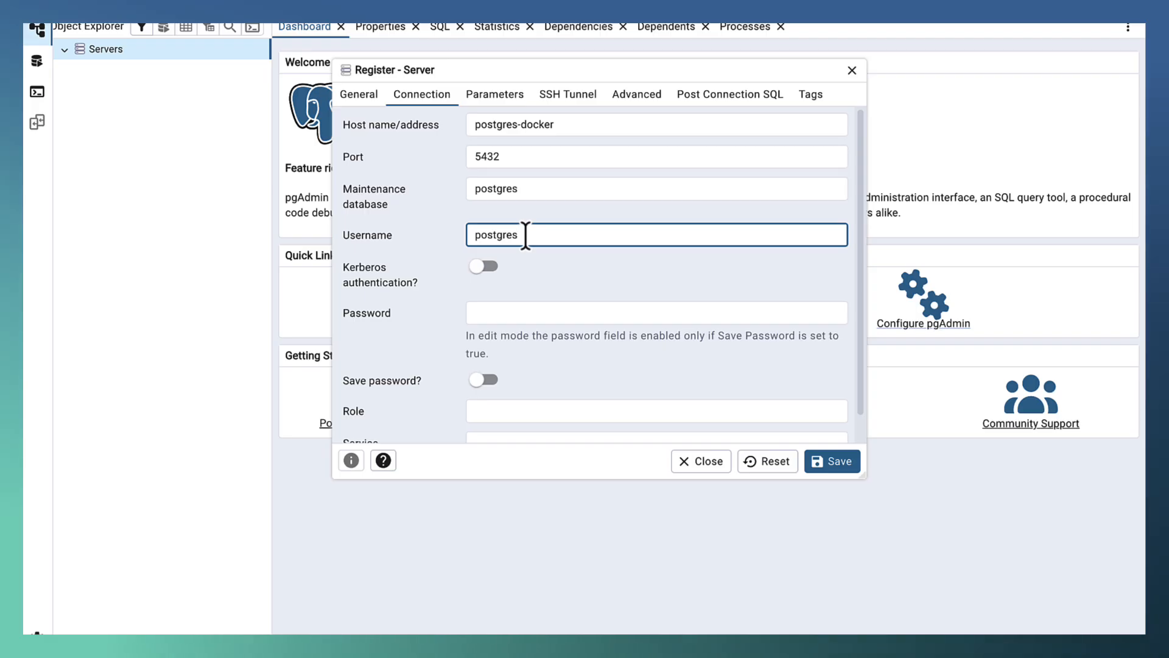
# Enter the database password for the connection and try to save the server registration.
pyautogui.click(480, 316)
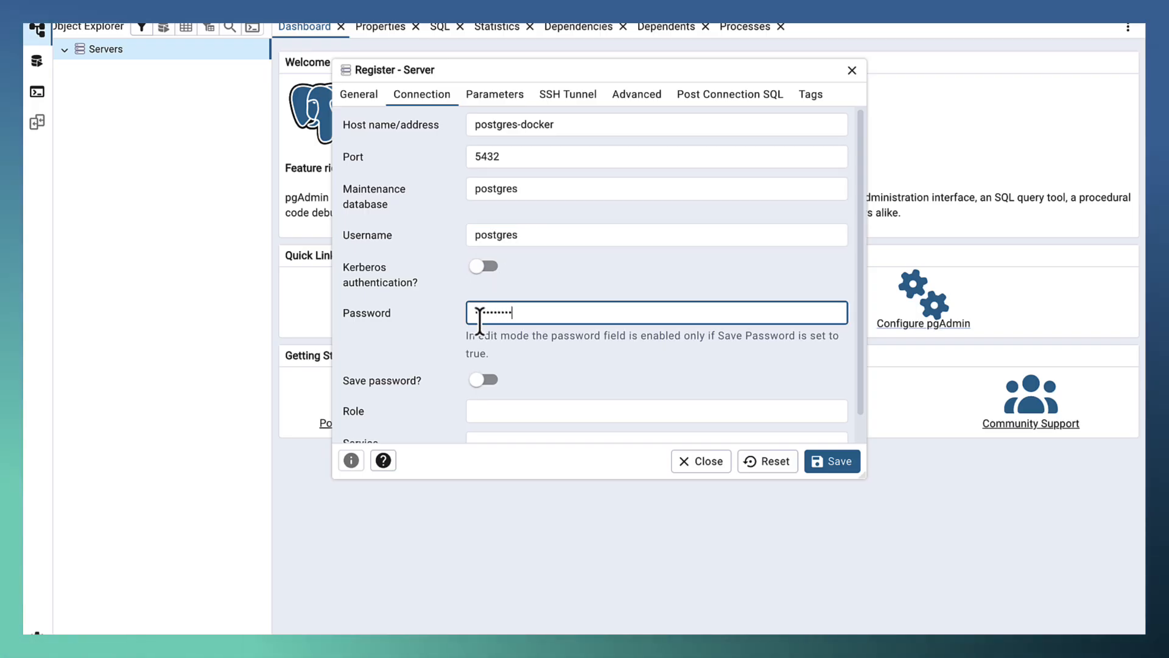
pyautogui.write('•••••••••')
pyautogui.press('BackSpace')
pyautogui.press('BackSpace')
pyautogui.press('BackSpace')
pyautogui.press('BackSpace')
pyautogui.press('BackSpace')
pyautogui.press('BackSpace')
pyautogui.press('BackSpace')
pyautogui.press('BackSpace')
pyautogui.press('BackSpace')
pyautogui.write('••••')
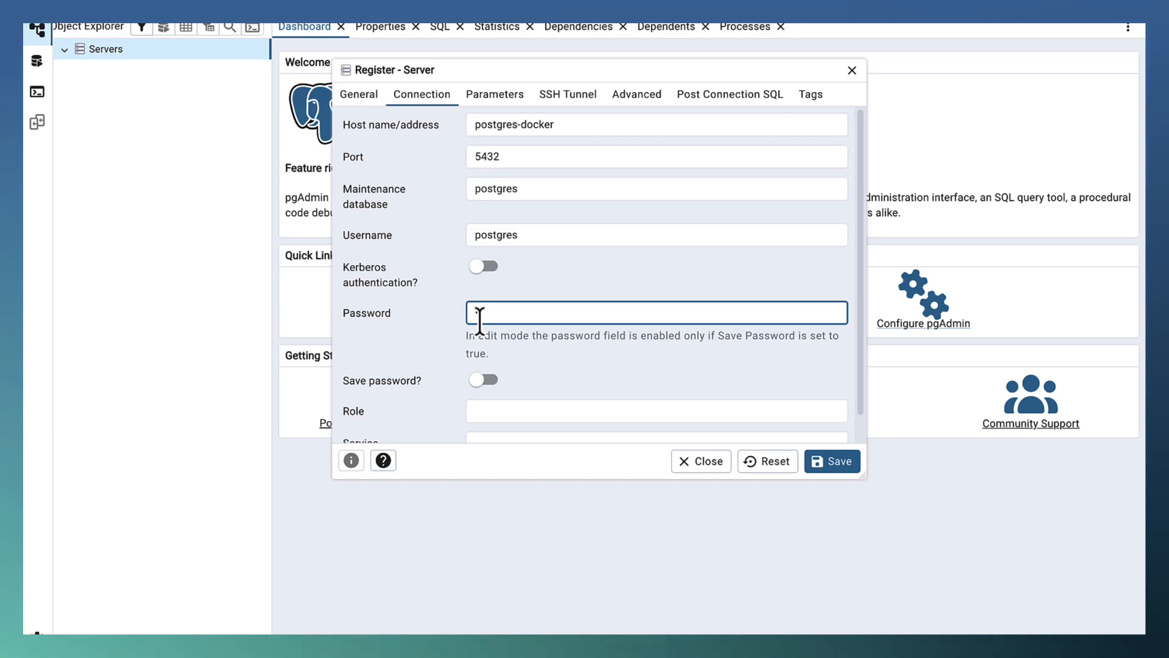
pyautogui.write('••••••')
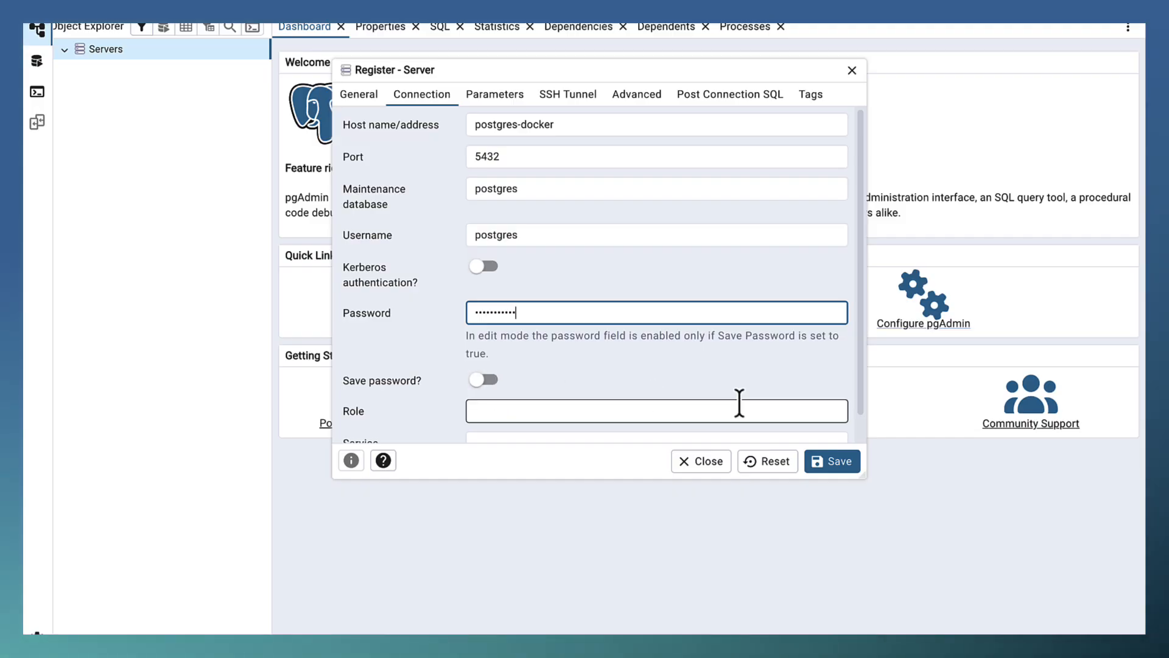
pyautogui.click(831, 464)
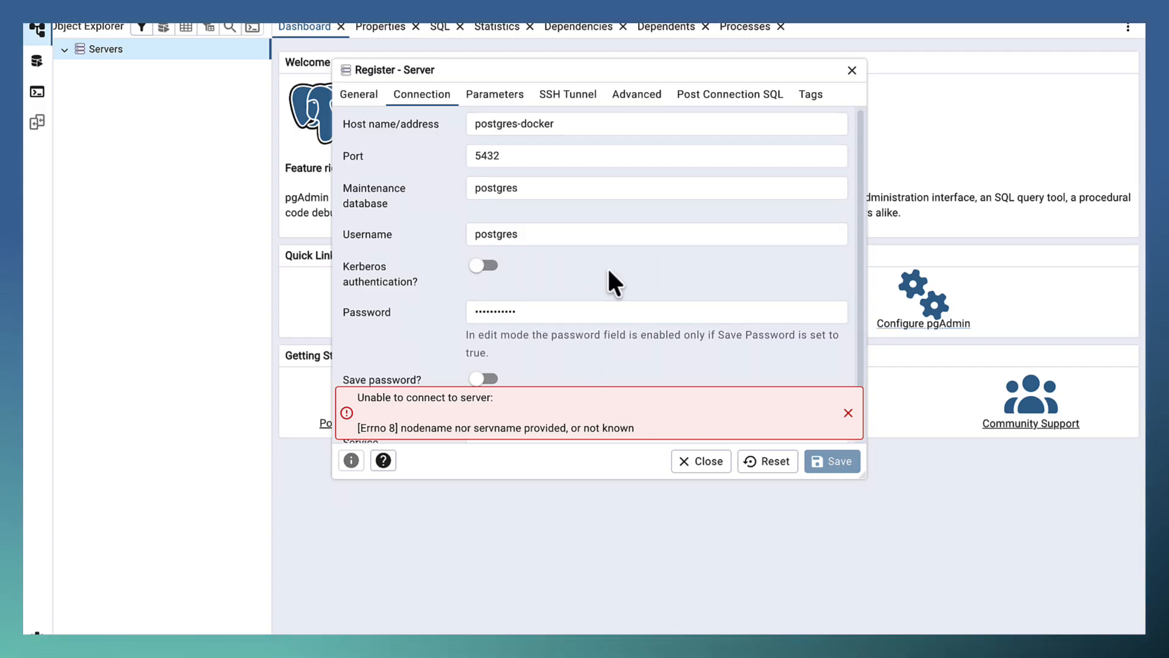
# Change the connection's host name to localhost and save the server registration.
pyautogui.scroll(-2, 608, 279)
pyautogui.scroll(2, 608, 265)
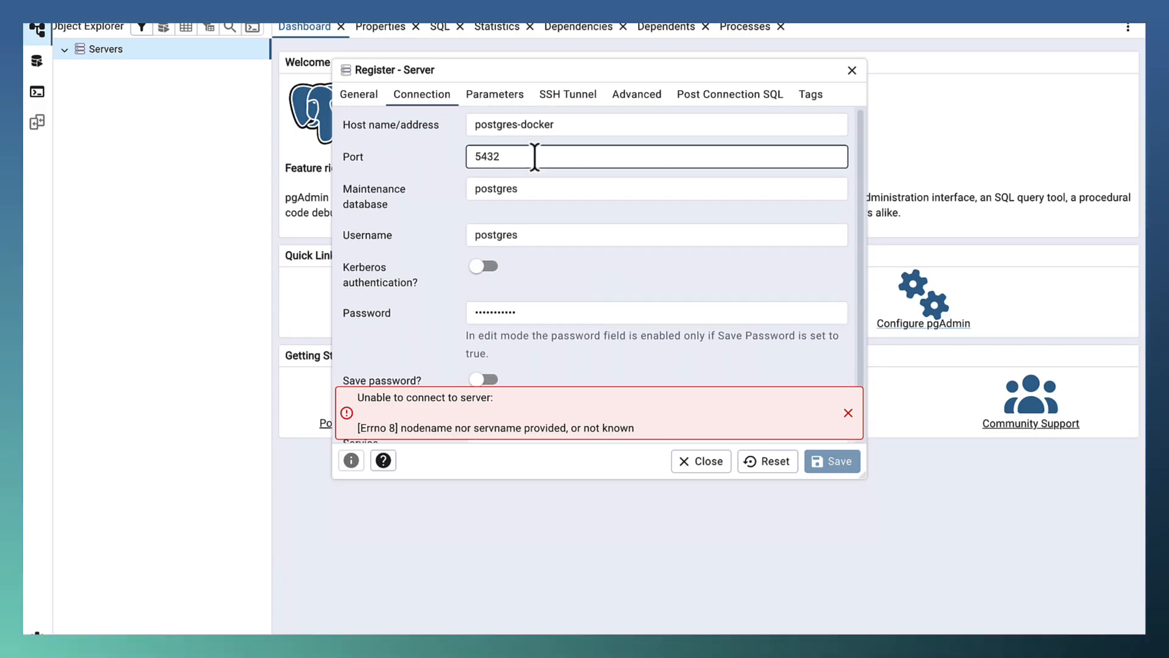
pyautogui.click(562, 126)
pyautogui.press('BackSpace')
pyautogui.press('BackSpace')
pyautogui.press('BackSpace')
pyautogui.press('BackSpace')
pyautogui.press('BackSpace')
pyautogui.press('BackSpace')
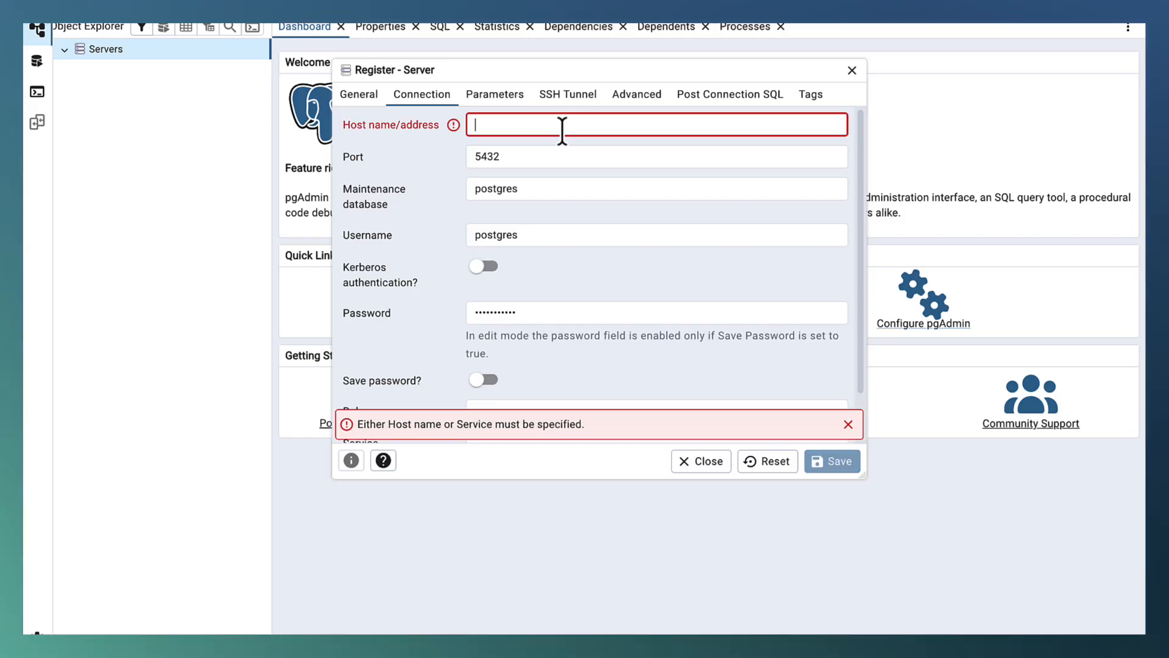
pyautogui.write('localhost')
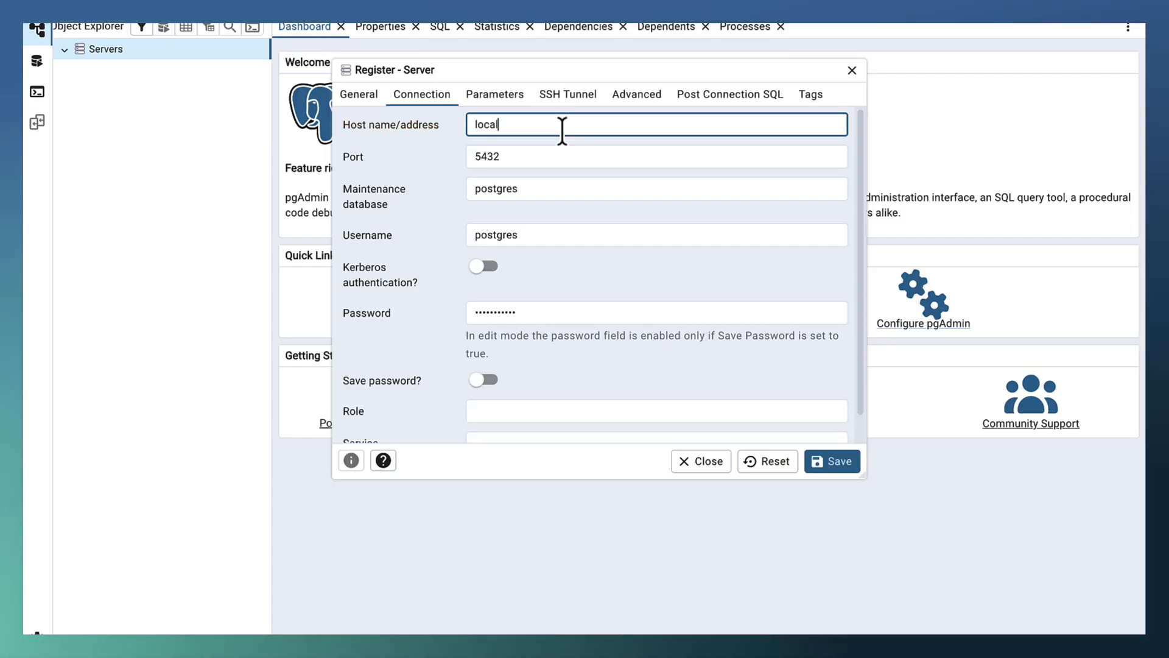
pyautogui.click(828, 464)
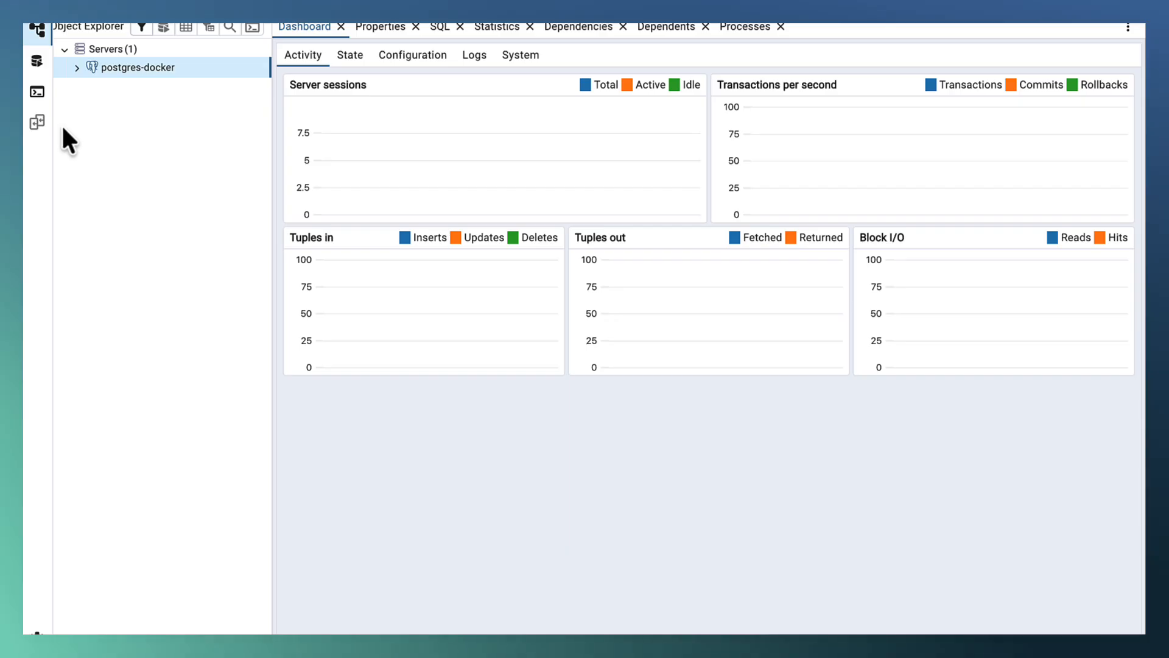
# Expand the postgres-docker server's databases and look inside the postgres database.
pyautogui.click(76, 67)
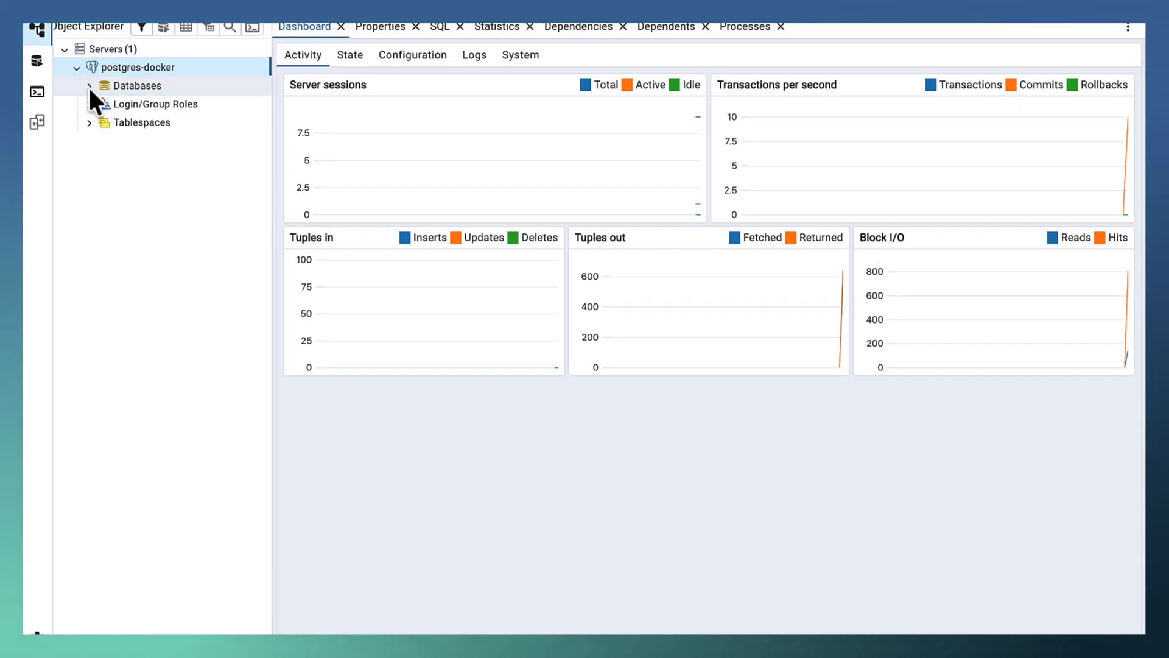
pyautogui.click(89, 86)
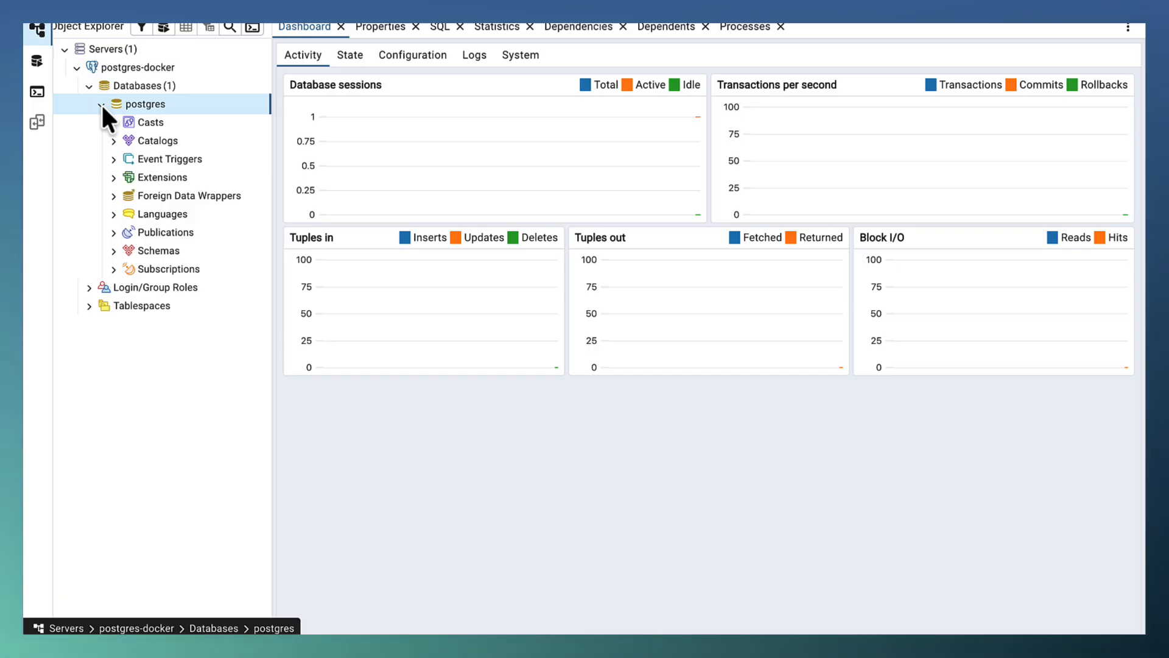
pyautogui.click(101, 103)
# Create a database named testdb on the postgres-docker server, reviewing its definition options before saving.
pyautogui.rightClick(144, 92)
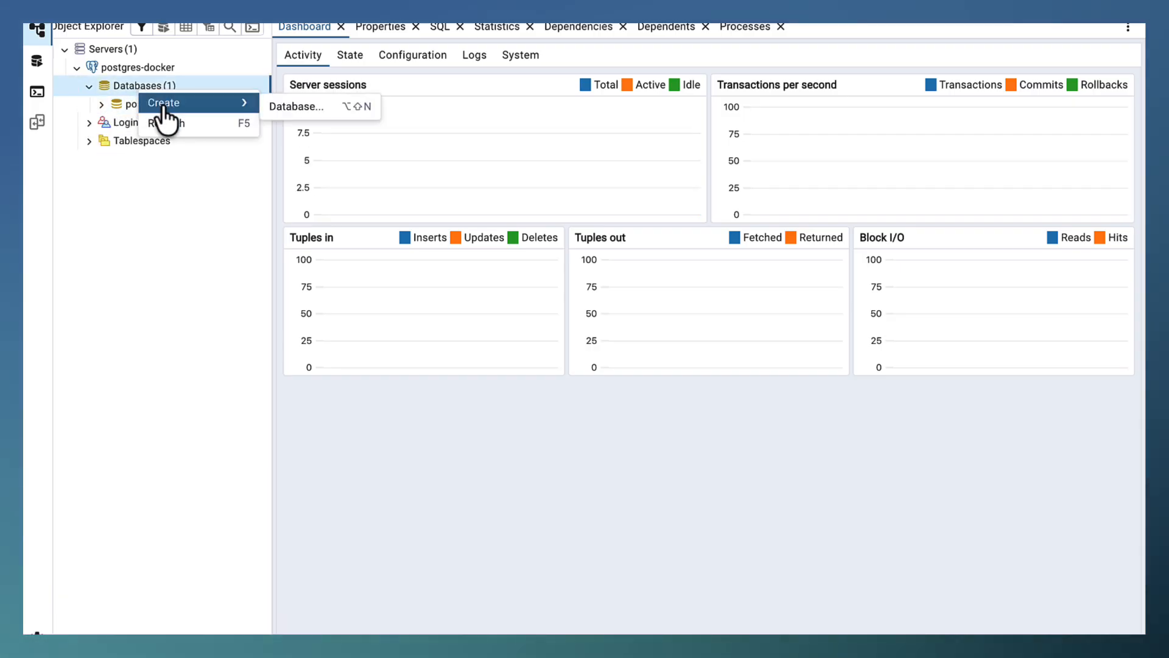
pyautogui.click(287, 109)
pyautogui.write('tes')
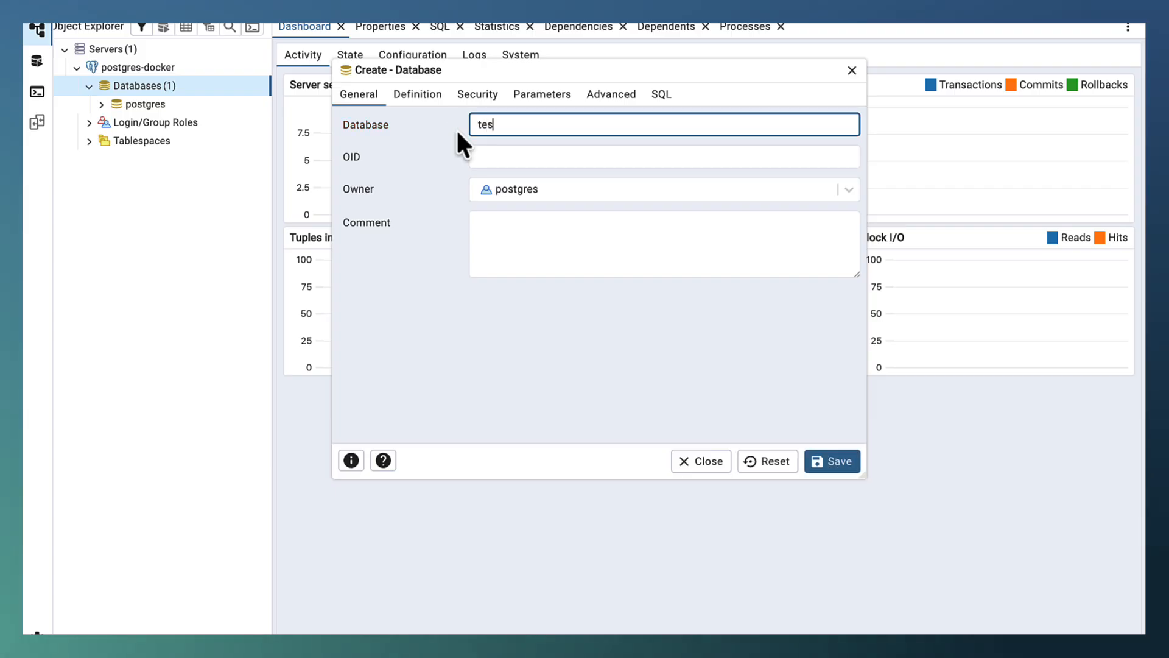
pyautogui.write('tdb')
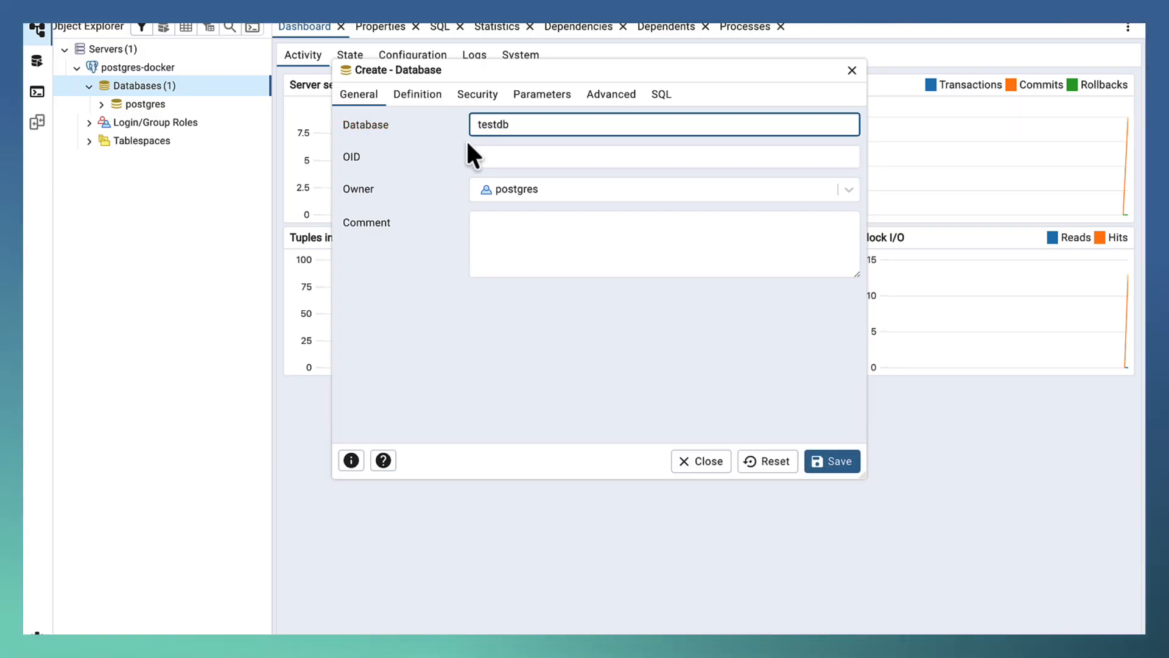
pyautogui.click(422, 94)
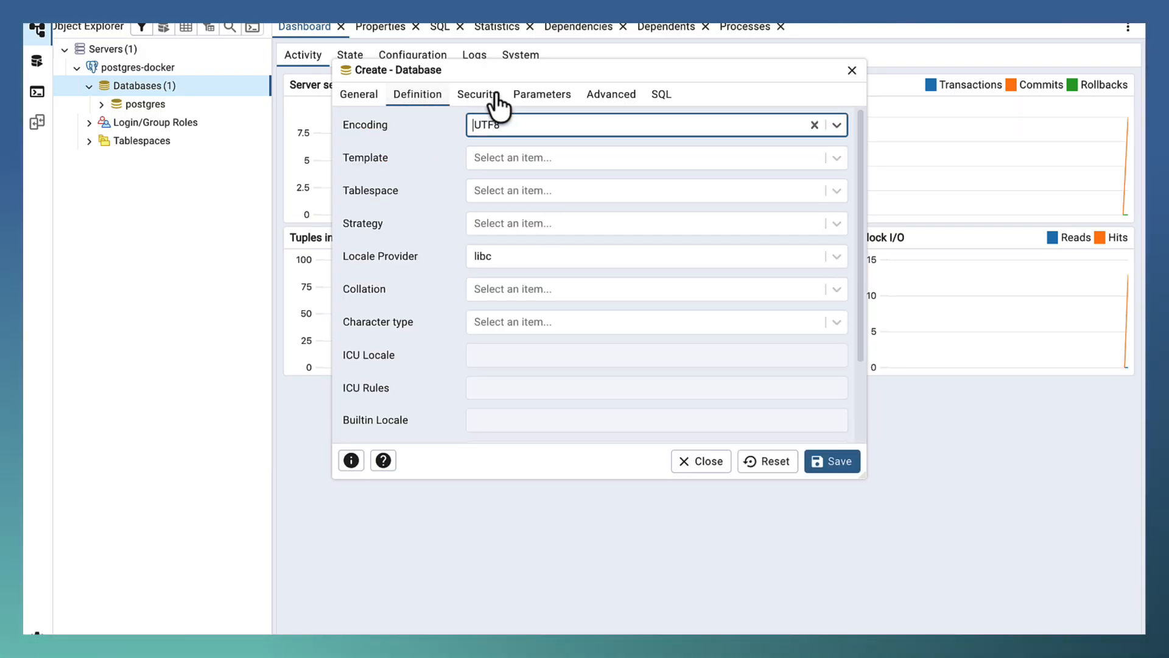
pyautogui.click(378, 96)
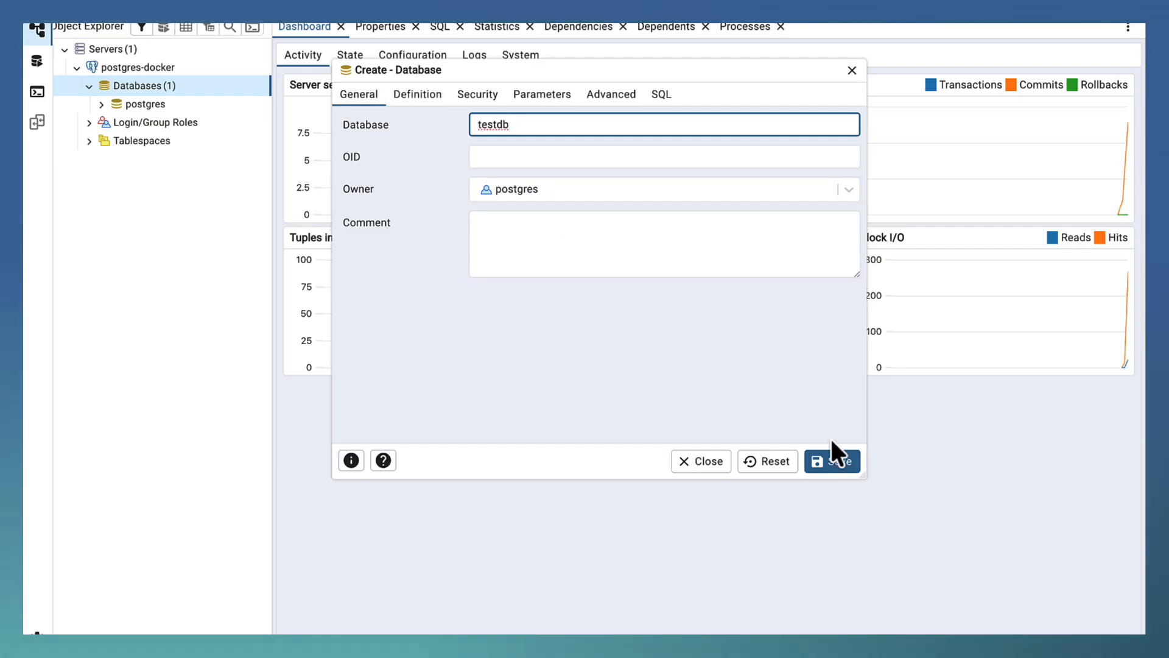
pyautogui.click(828, 463)
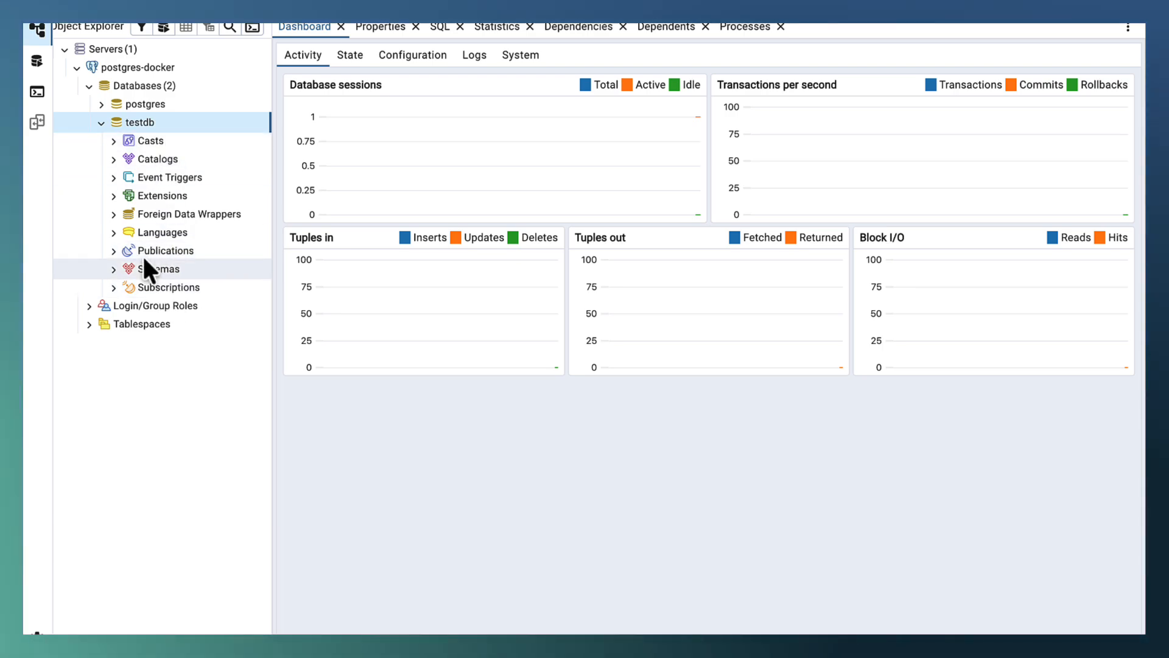
# Examine the tables in the public schema of testdb, and collapse the databases list.
pyautogui.click(114, 269)
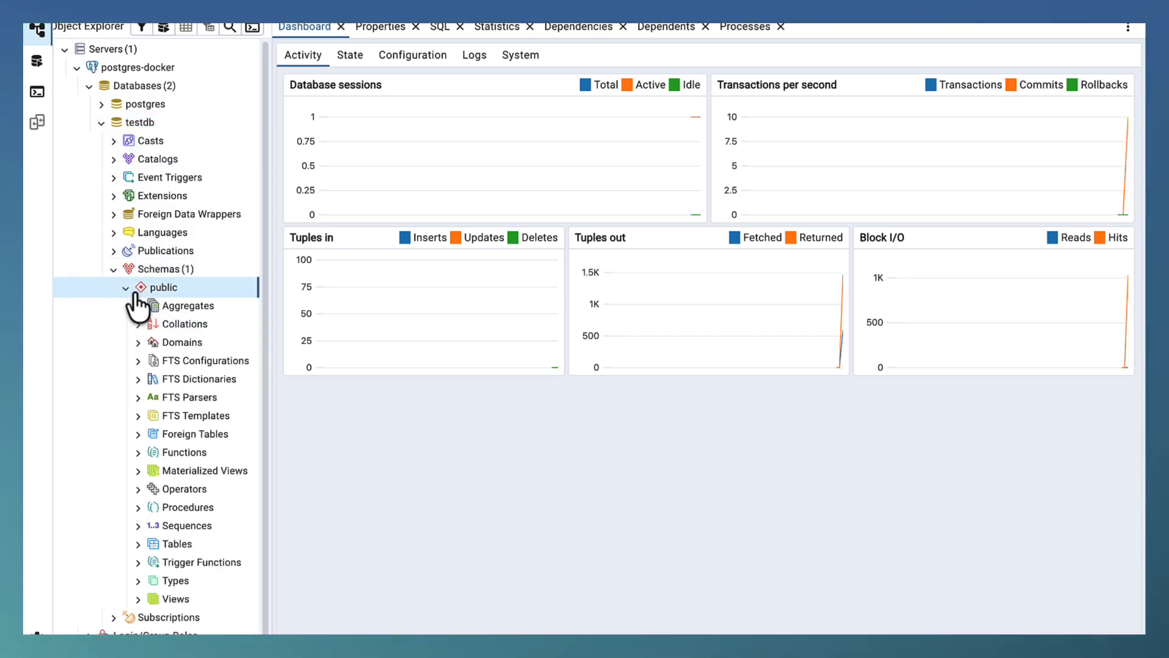
pyautogui.click(176, 544)
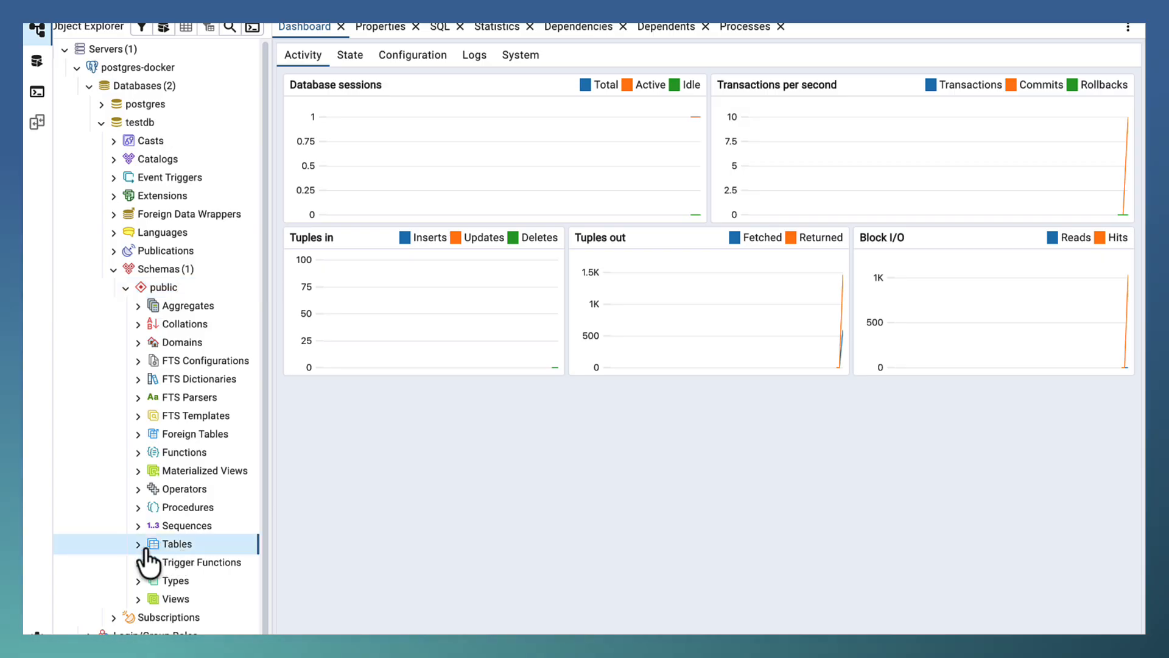
pyautogui.click(137, 543)
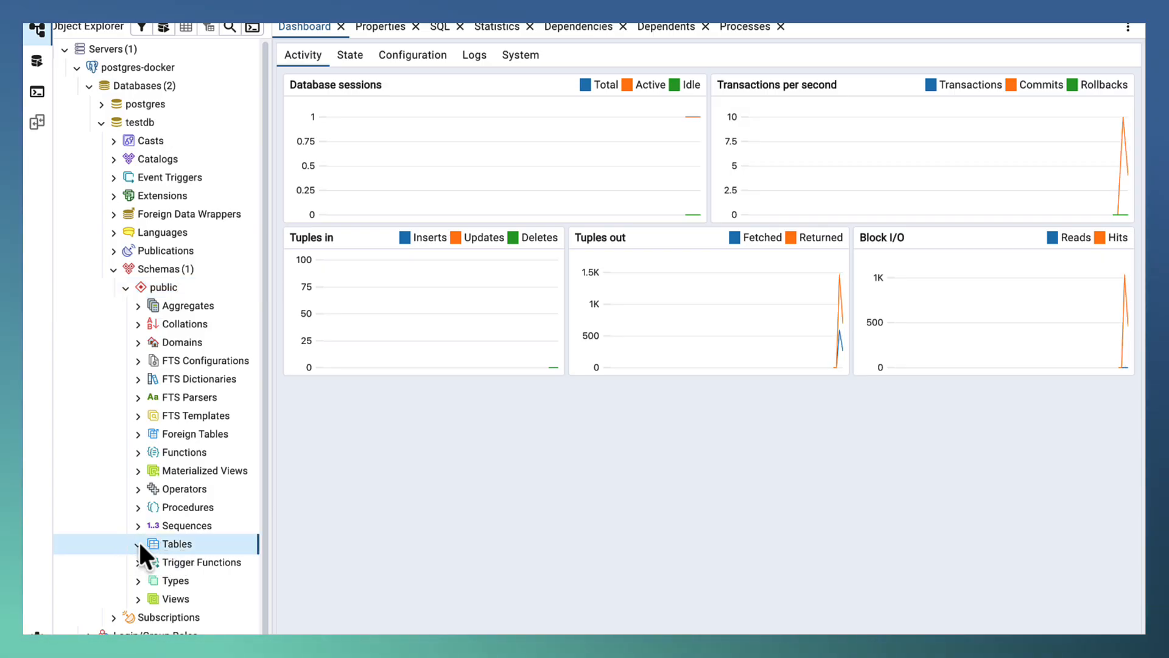
pyautogui.click(89, 85)
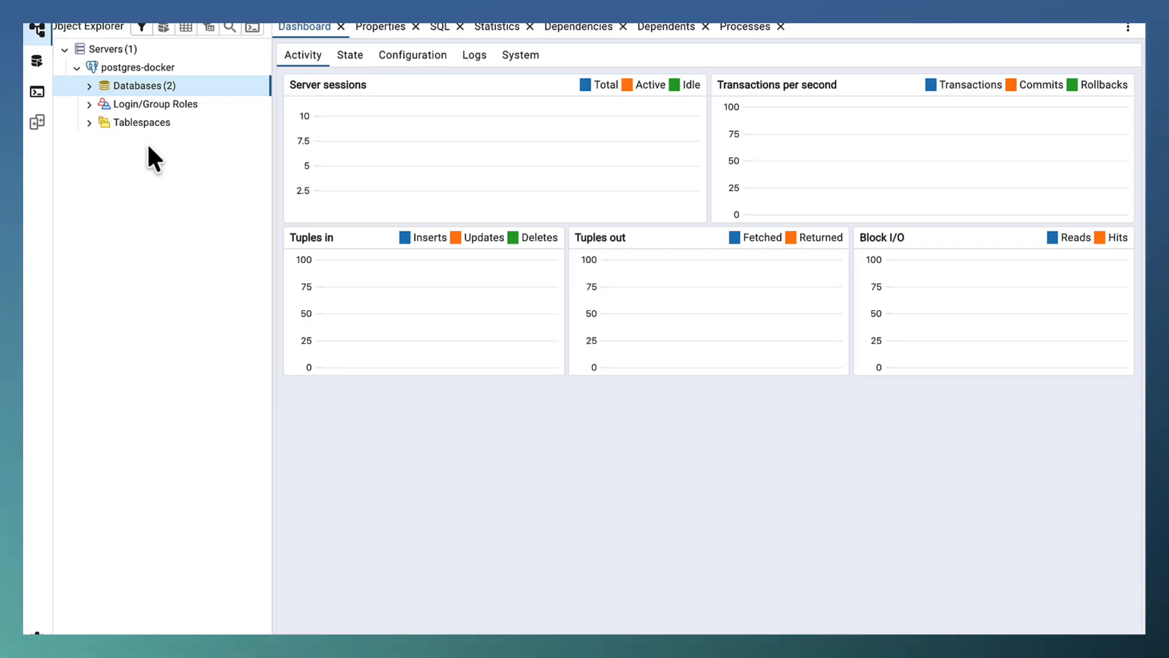